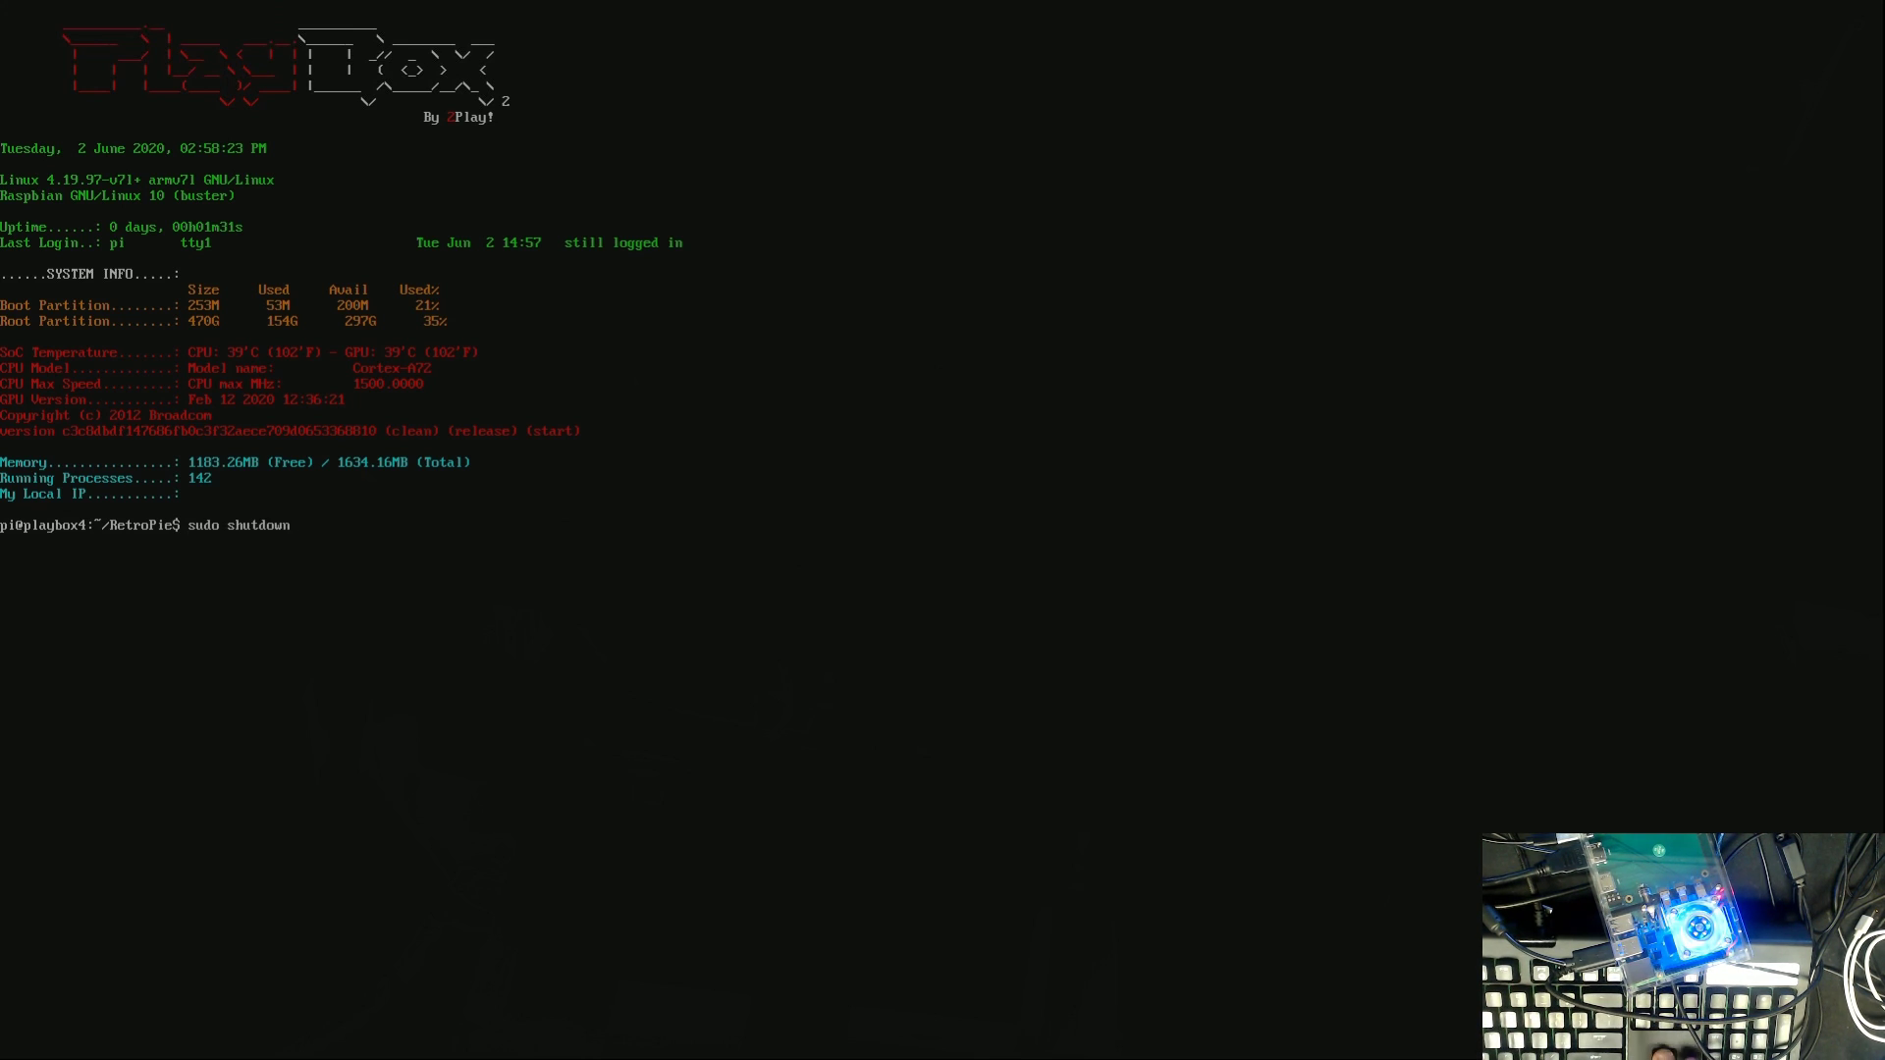
Replace the pending shutdown command with vcgencmd measure_temp and run it ten times to sample the idle temperature
key(Up)
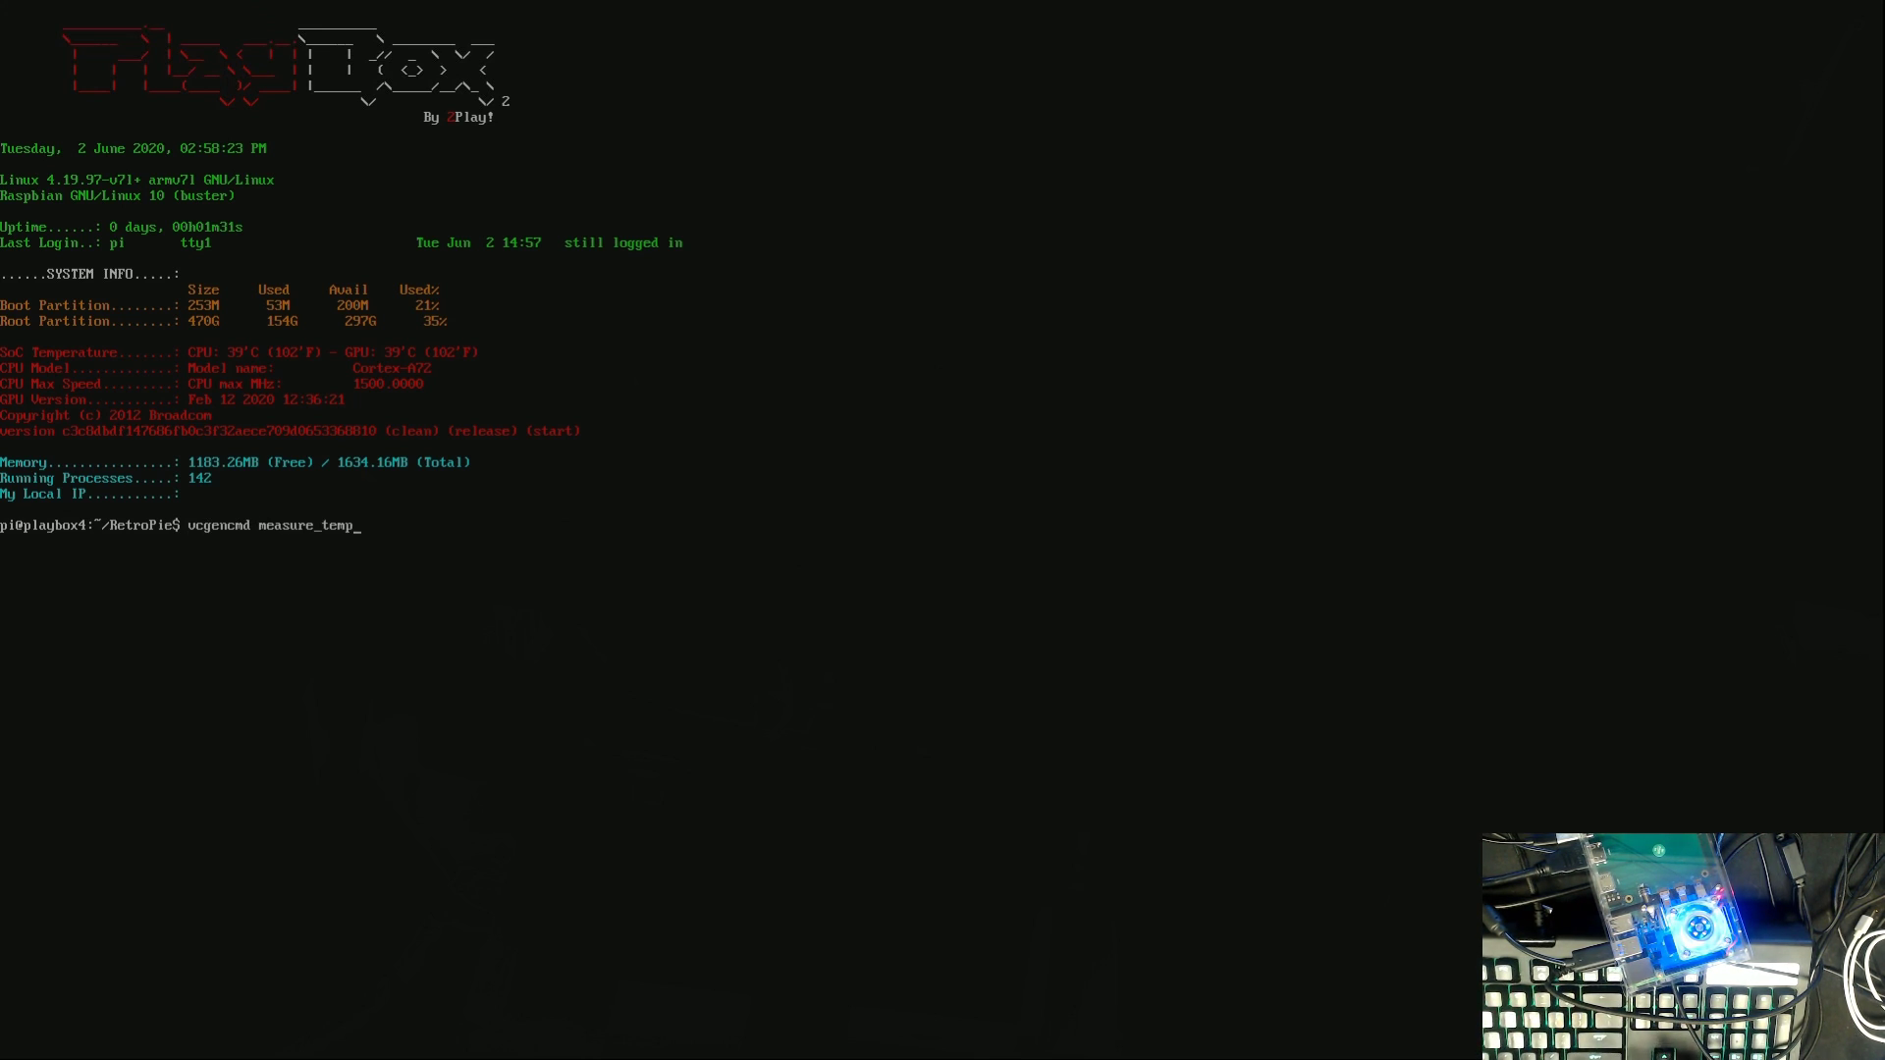
key(Up)
key(Down)
key(Return)
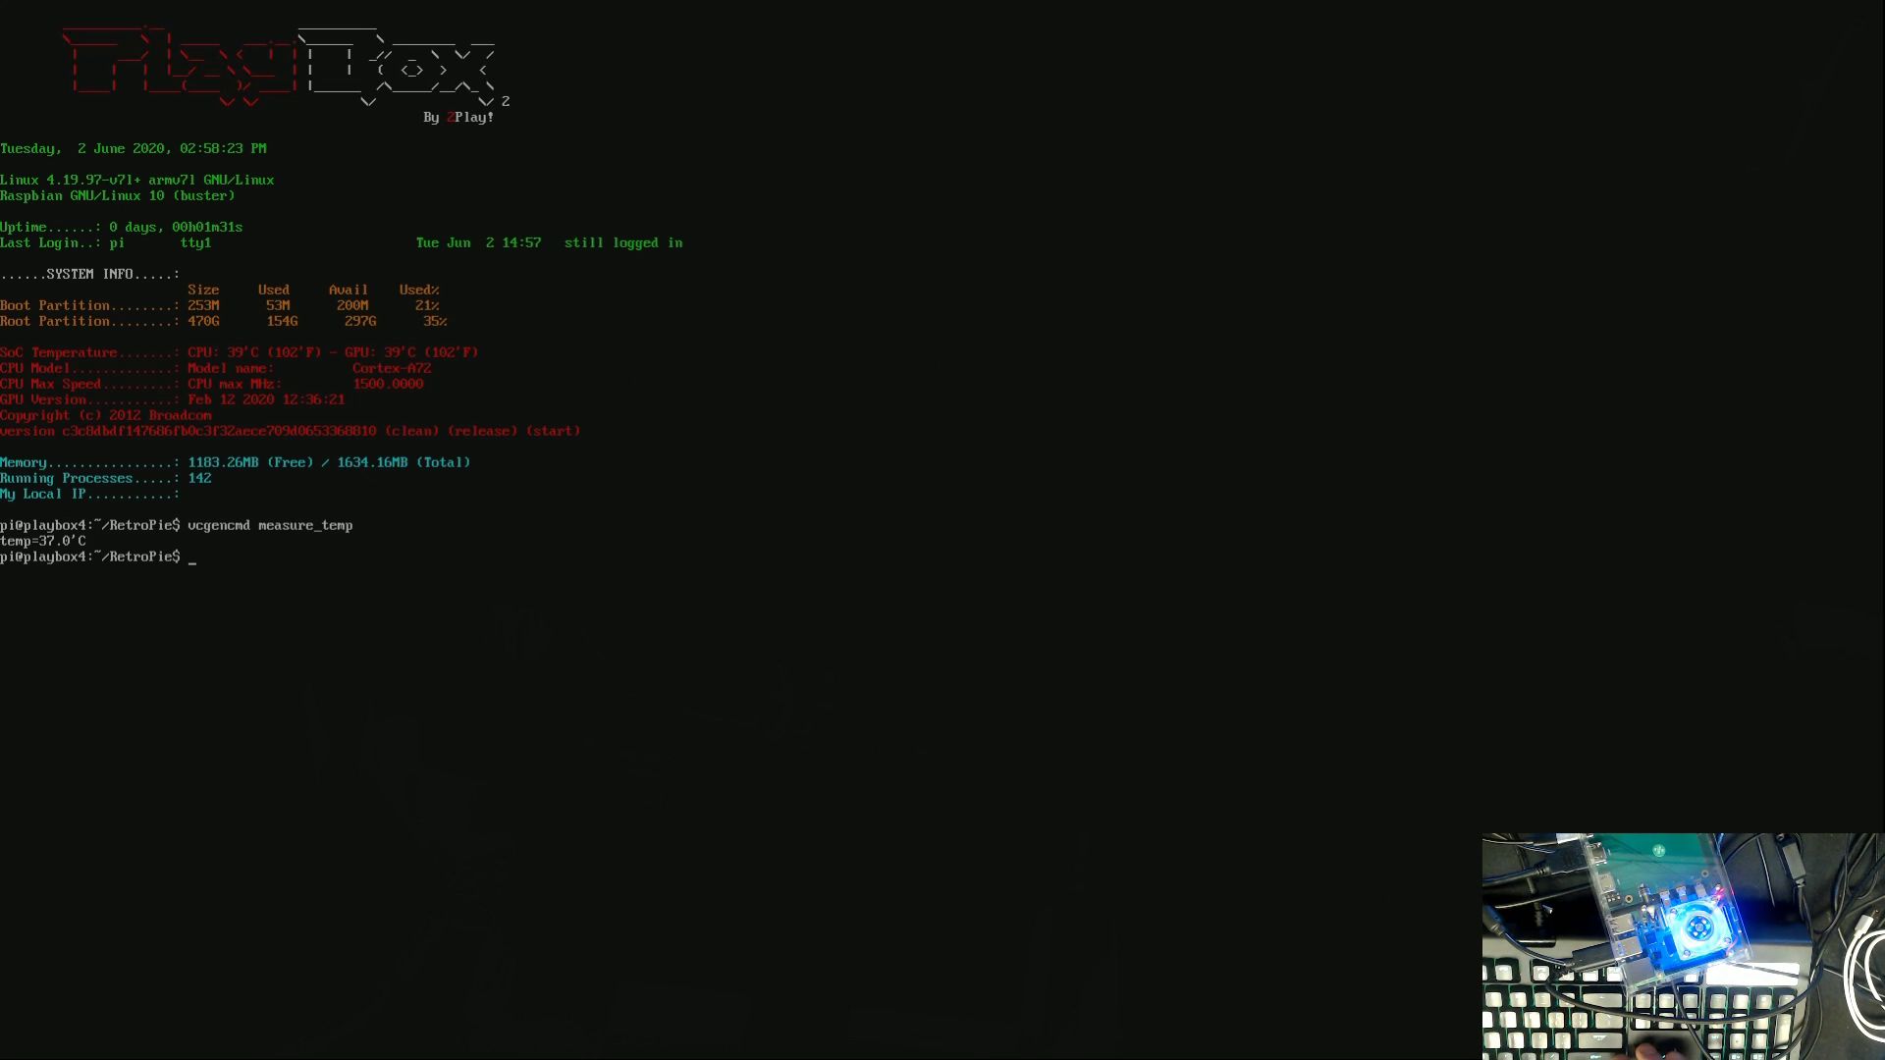
key(Up)
key(Return)
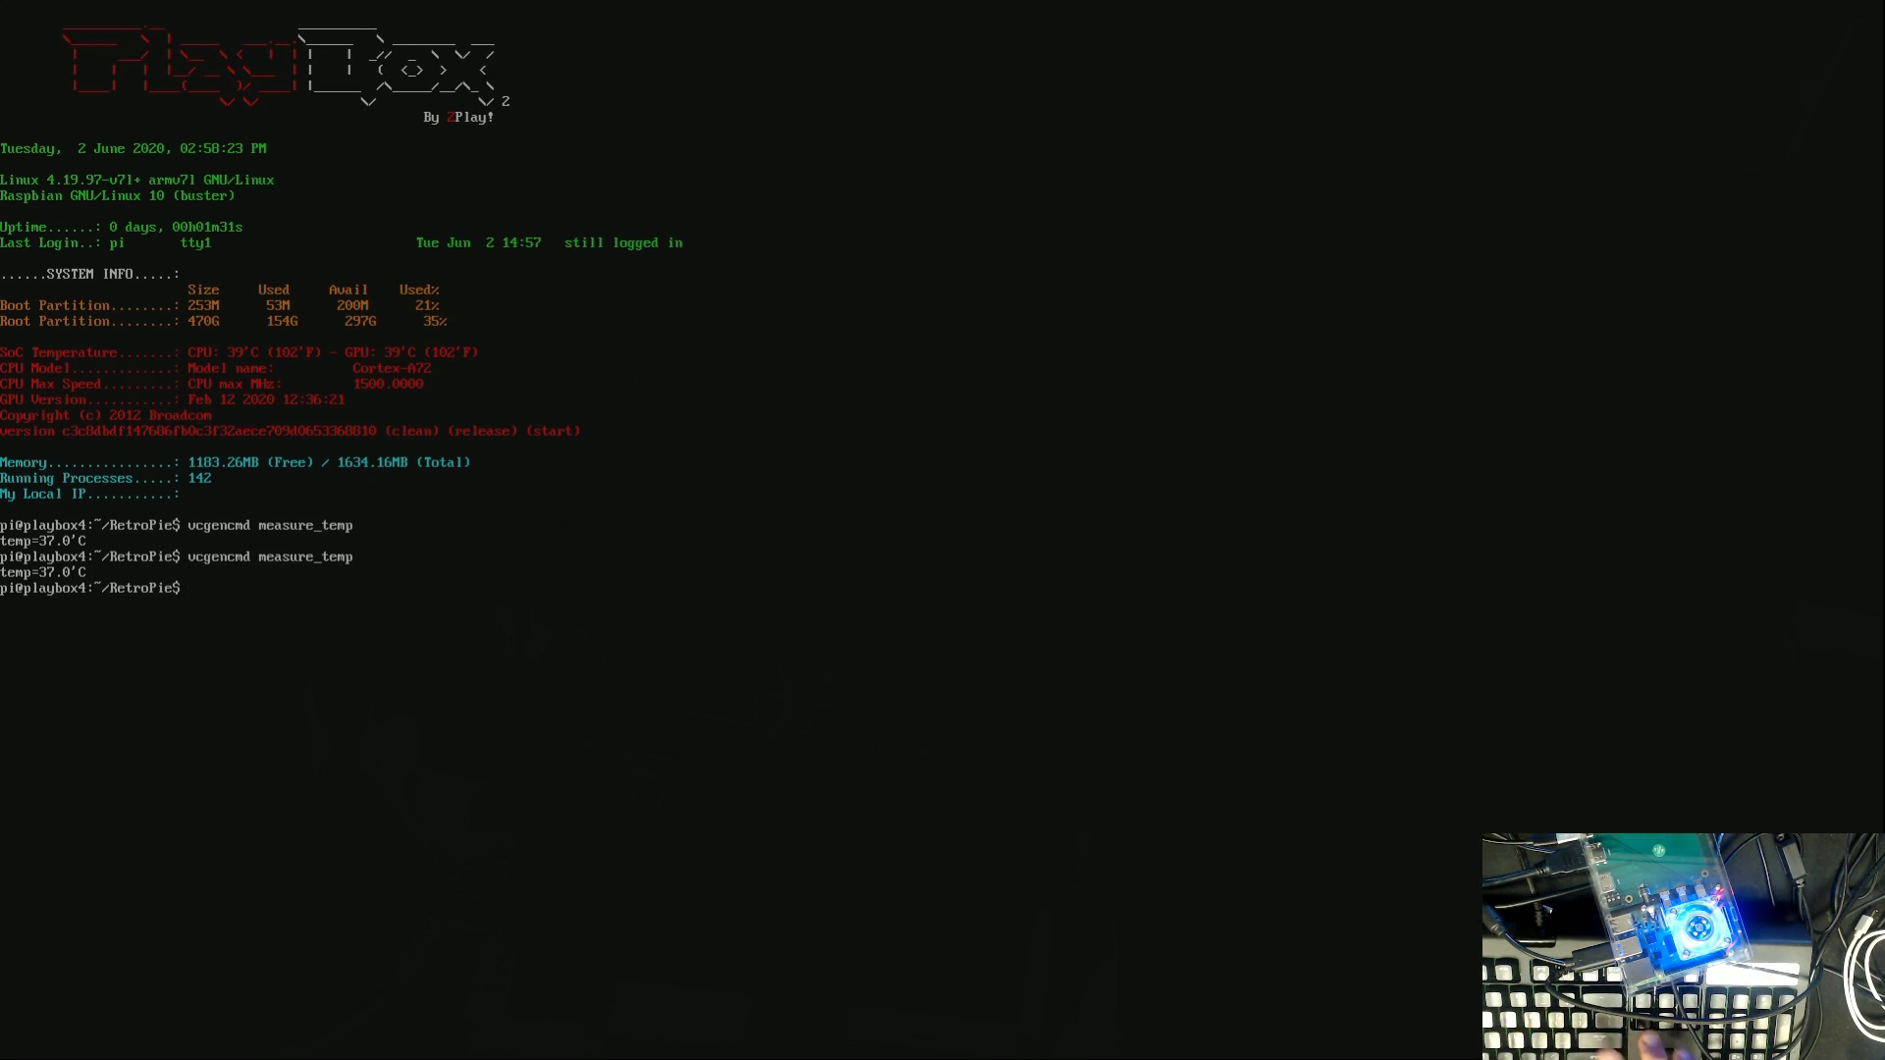
key(Up)
key(Return)
key(Up)
key(Return)
key(Up)
key(Return)
key(Up)
key(Return)
key(Up)
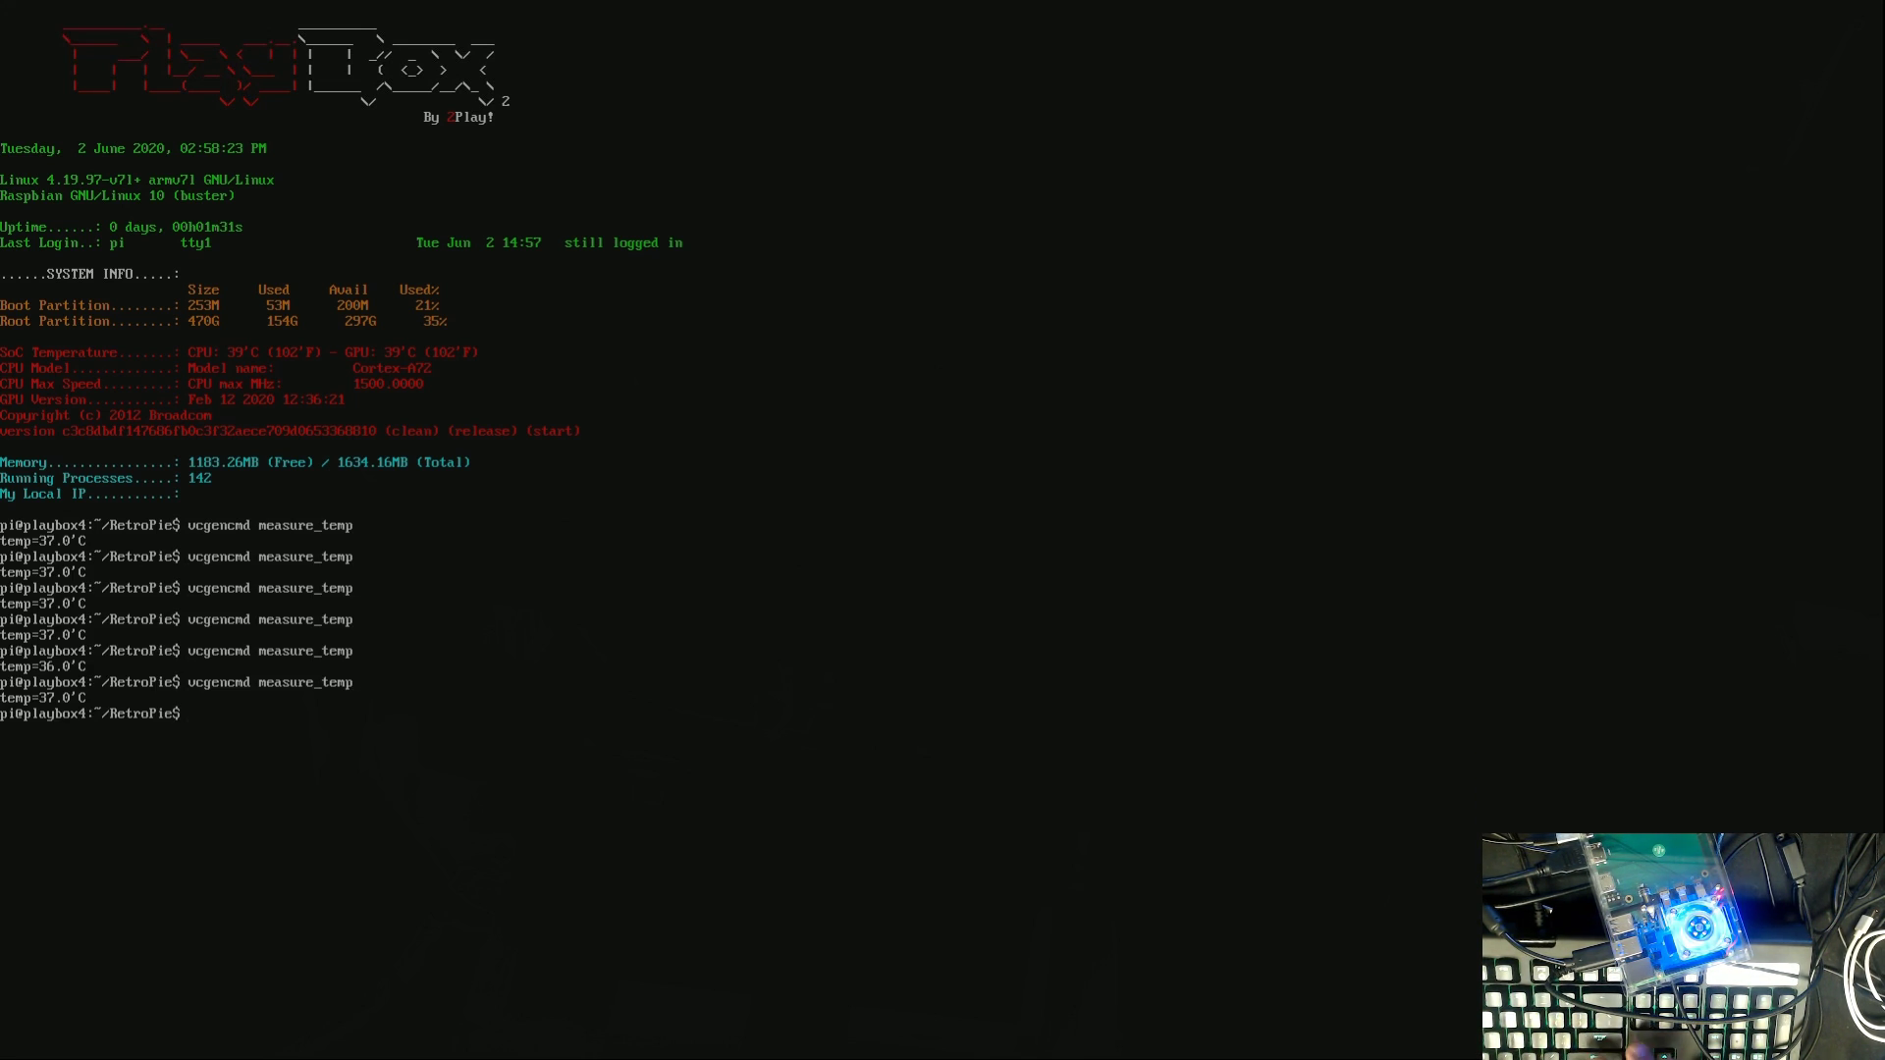
key(Return)
key(Up)
key(Return)
key(Up)
key(Return)
key(Up)
key(Return)
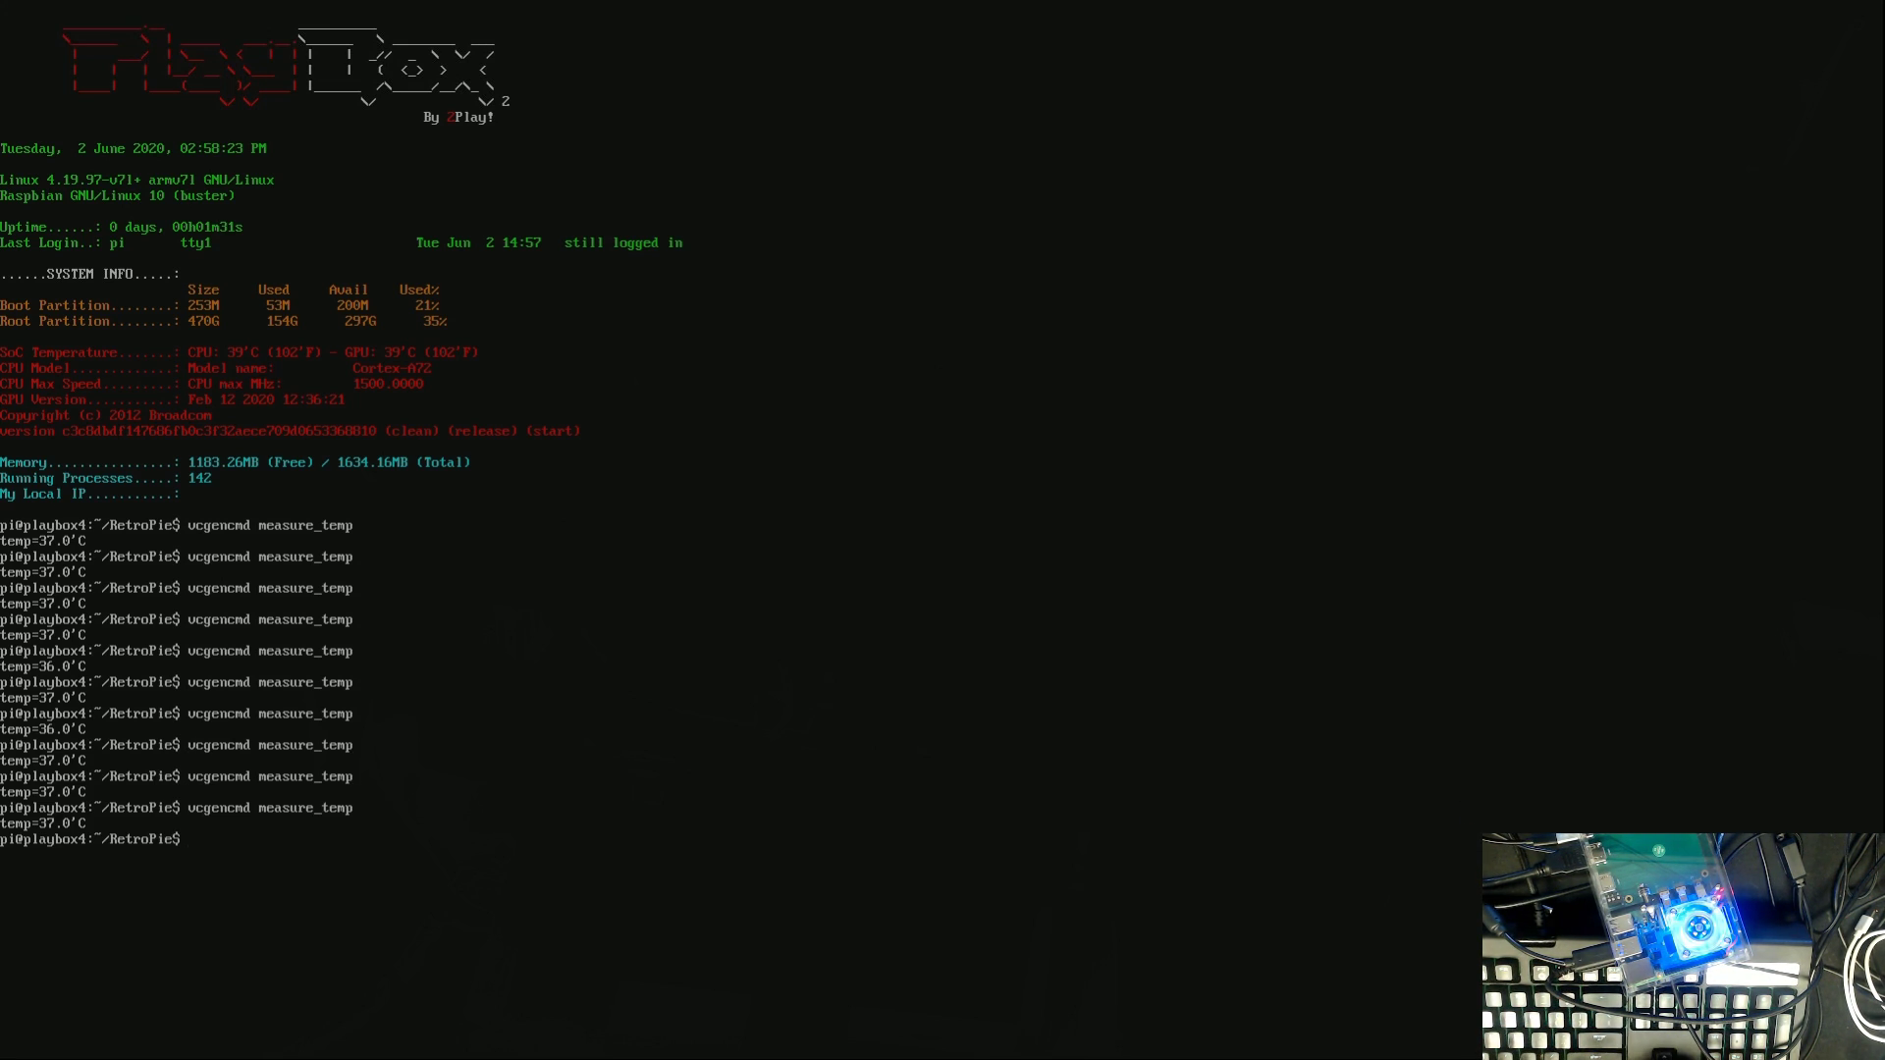
Run the CPU benchmark with sysbench --test=cpu --cpu-max-prime=20000 --num-threads=4 run
key(Up)
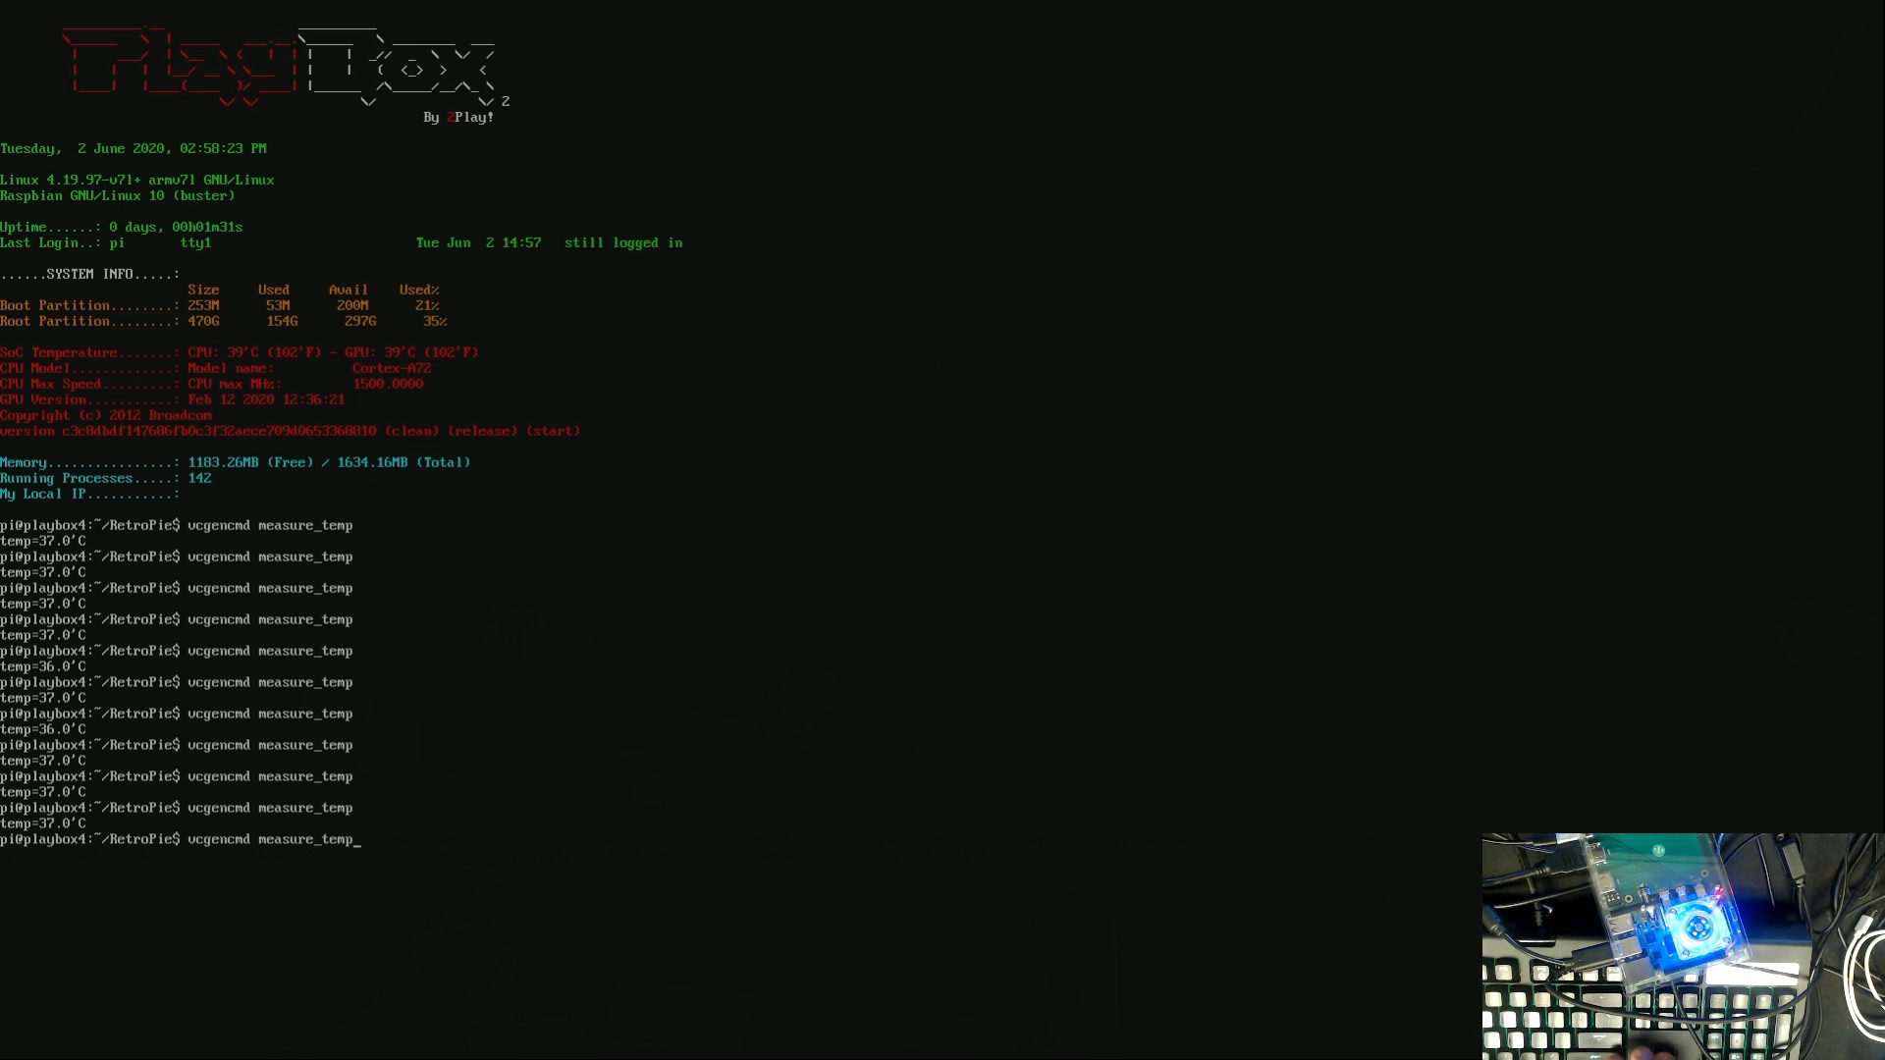
key(Up)
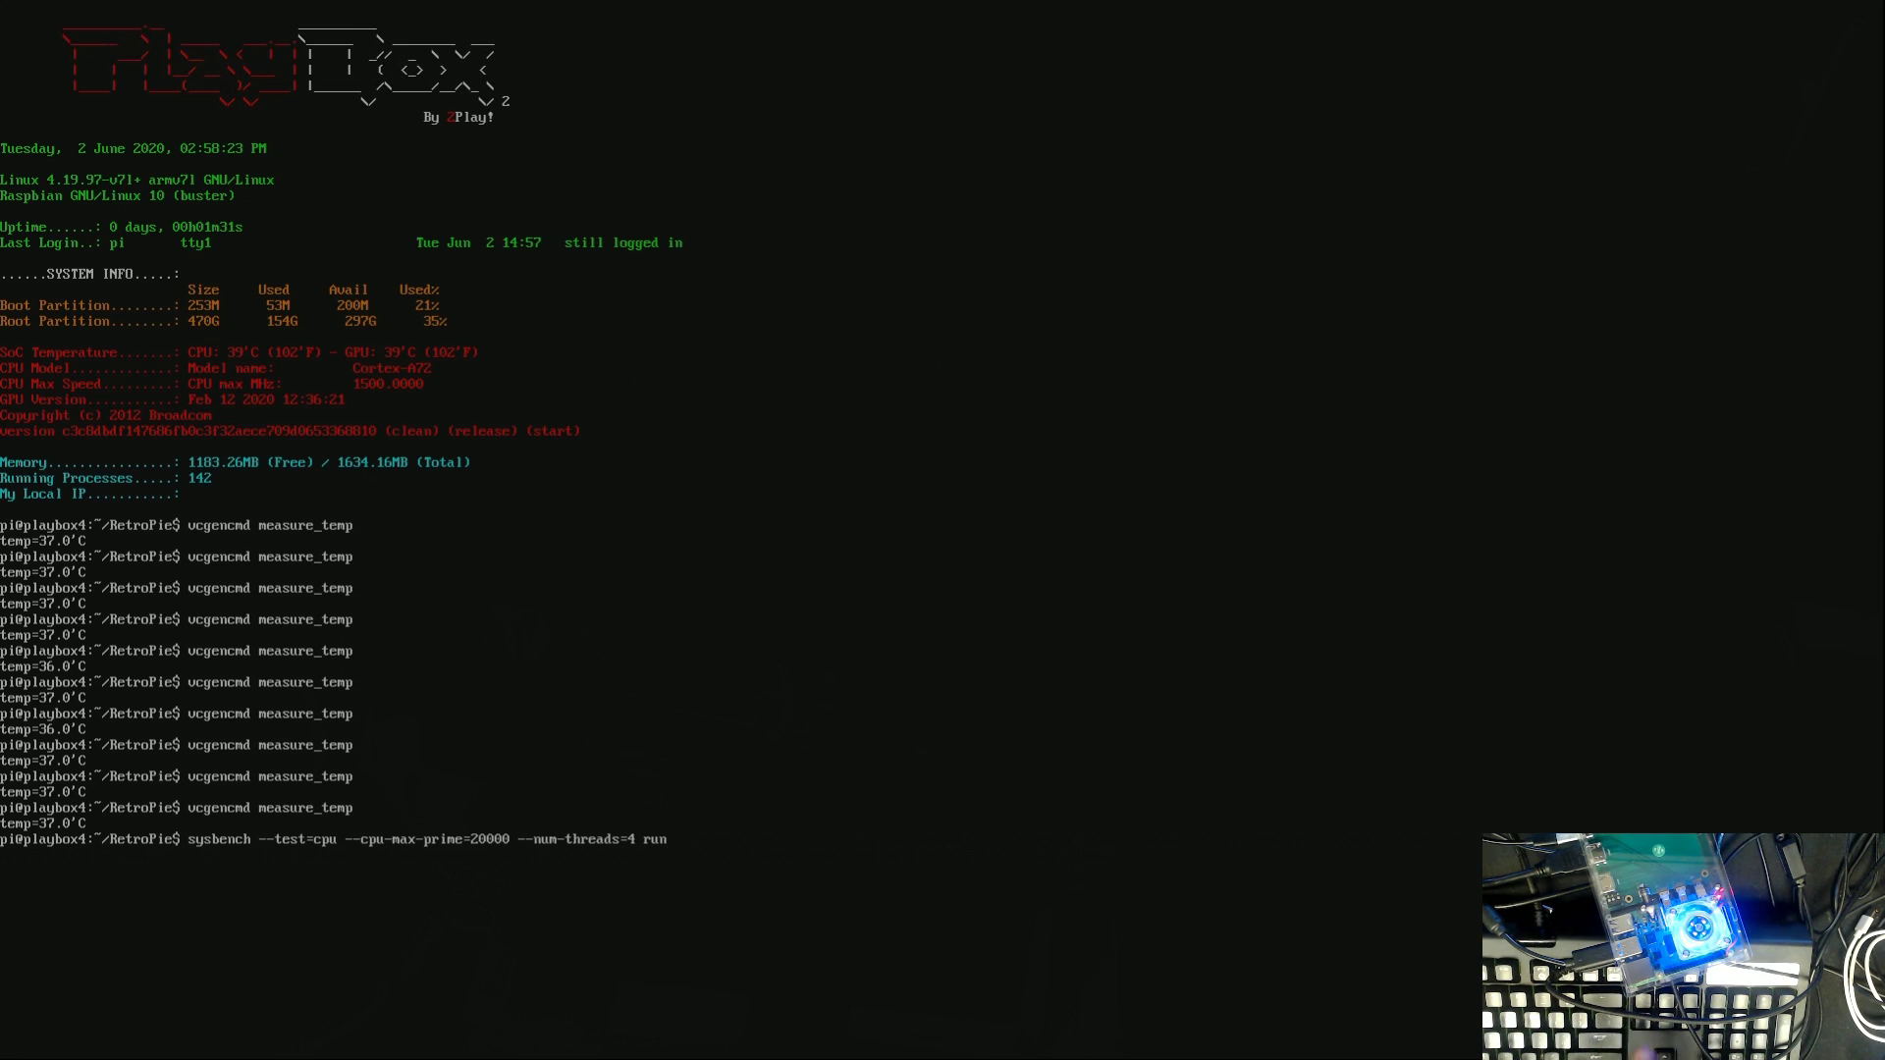
key(Return)
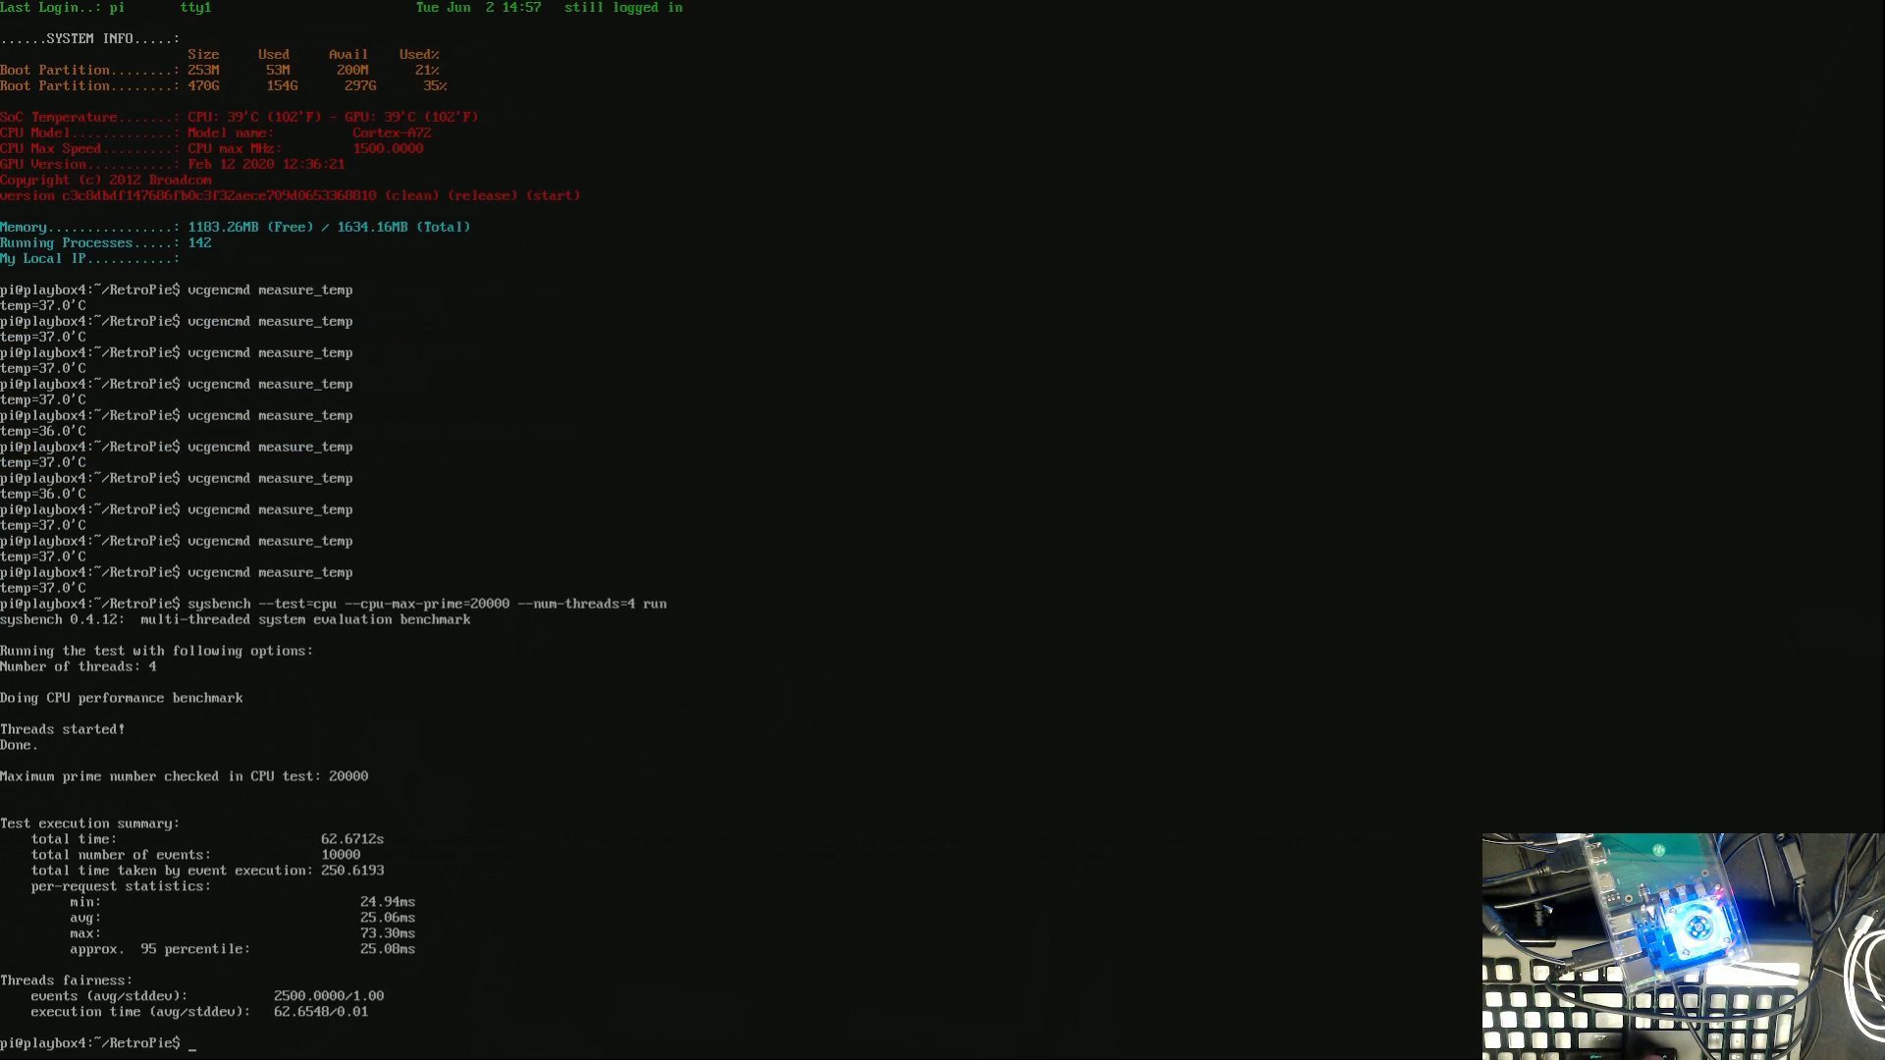
Run vcgencmd measure_temp nine times in a row to sample the temperature right after the benchmark
key(Up)
key(Up)
key(Return)
key(Up)
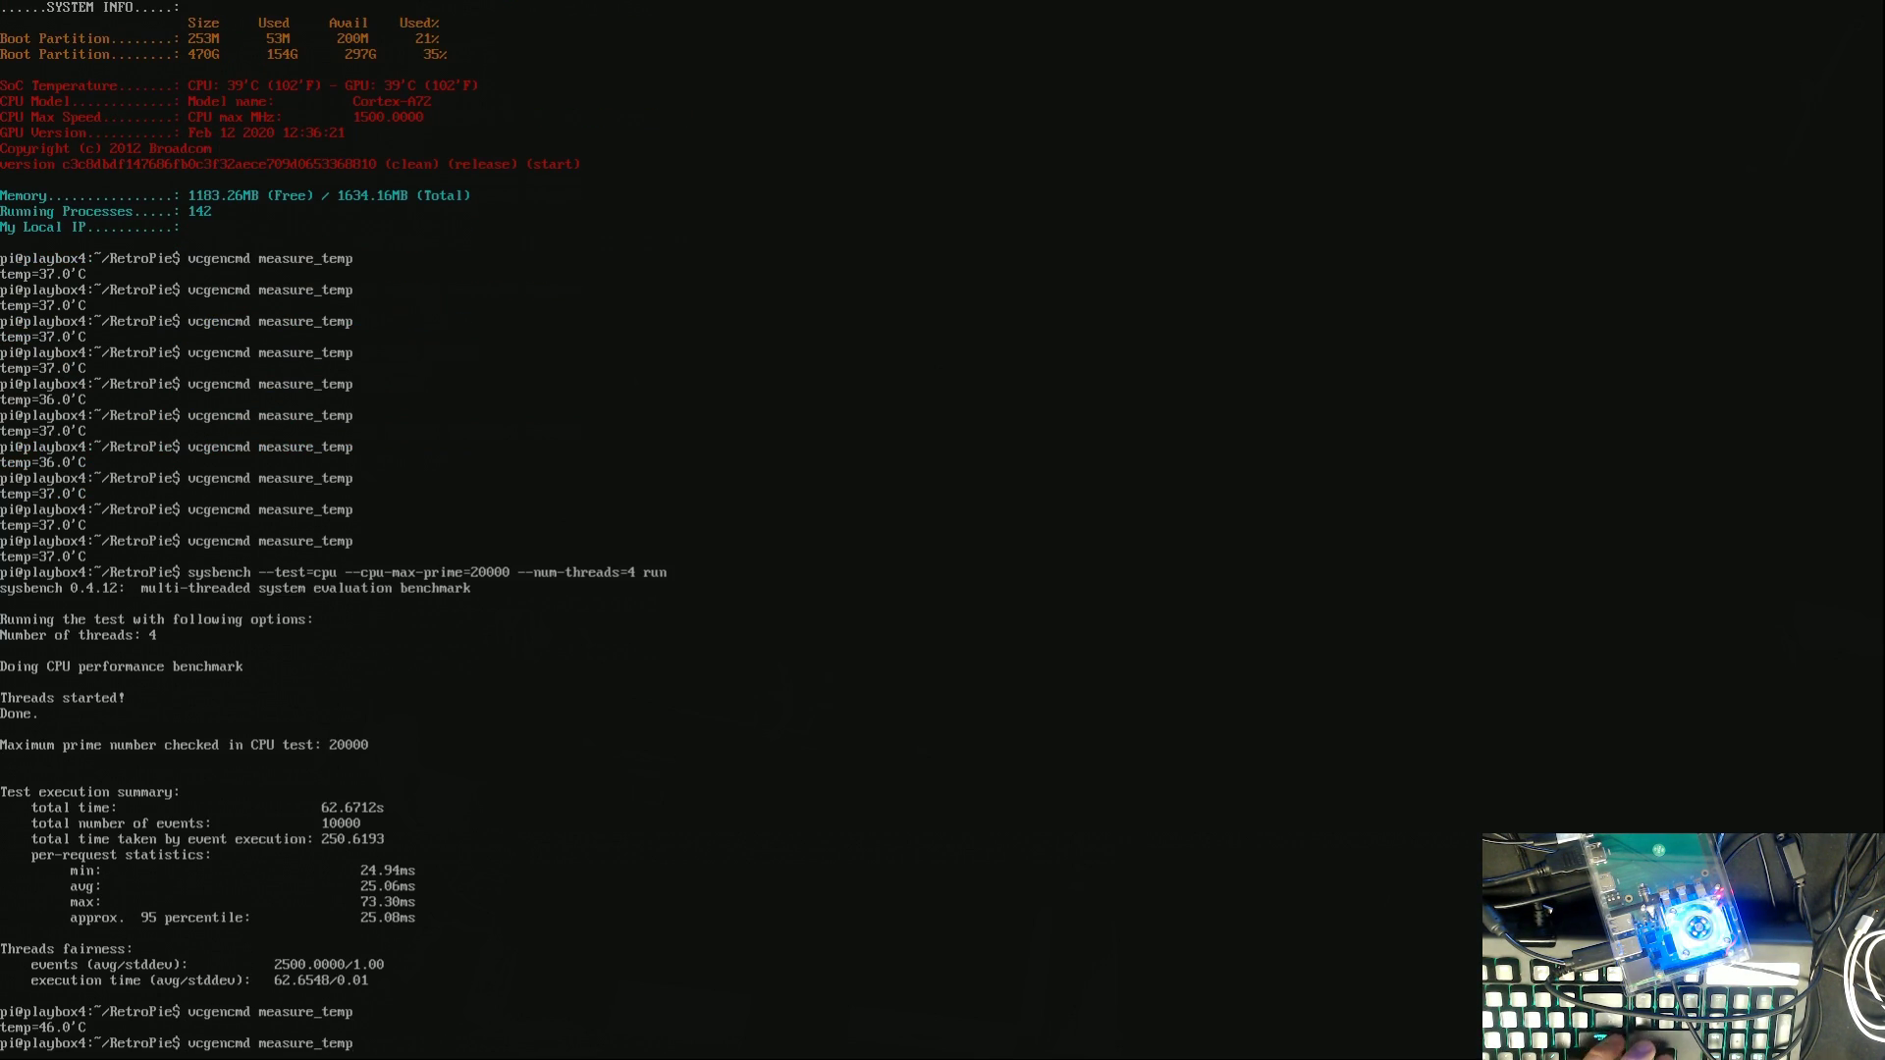
key(Return)
key(Up)
key(Return)
key(Up)
key(Return)
key(Up)
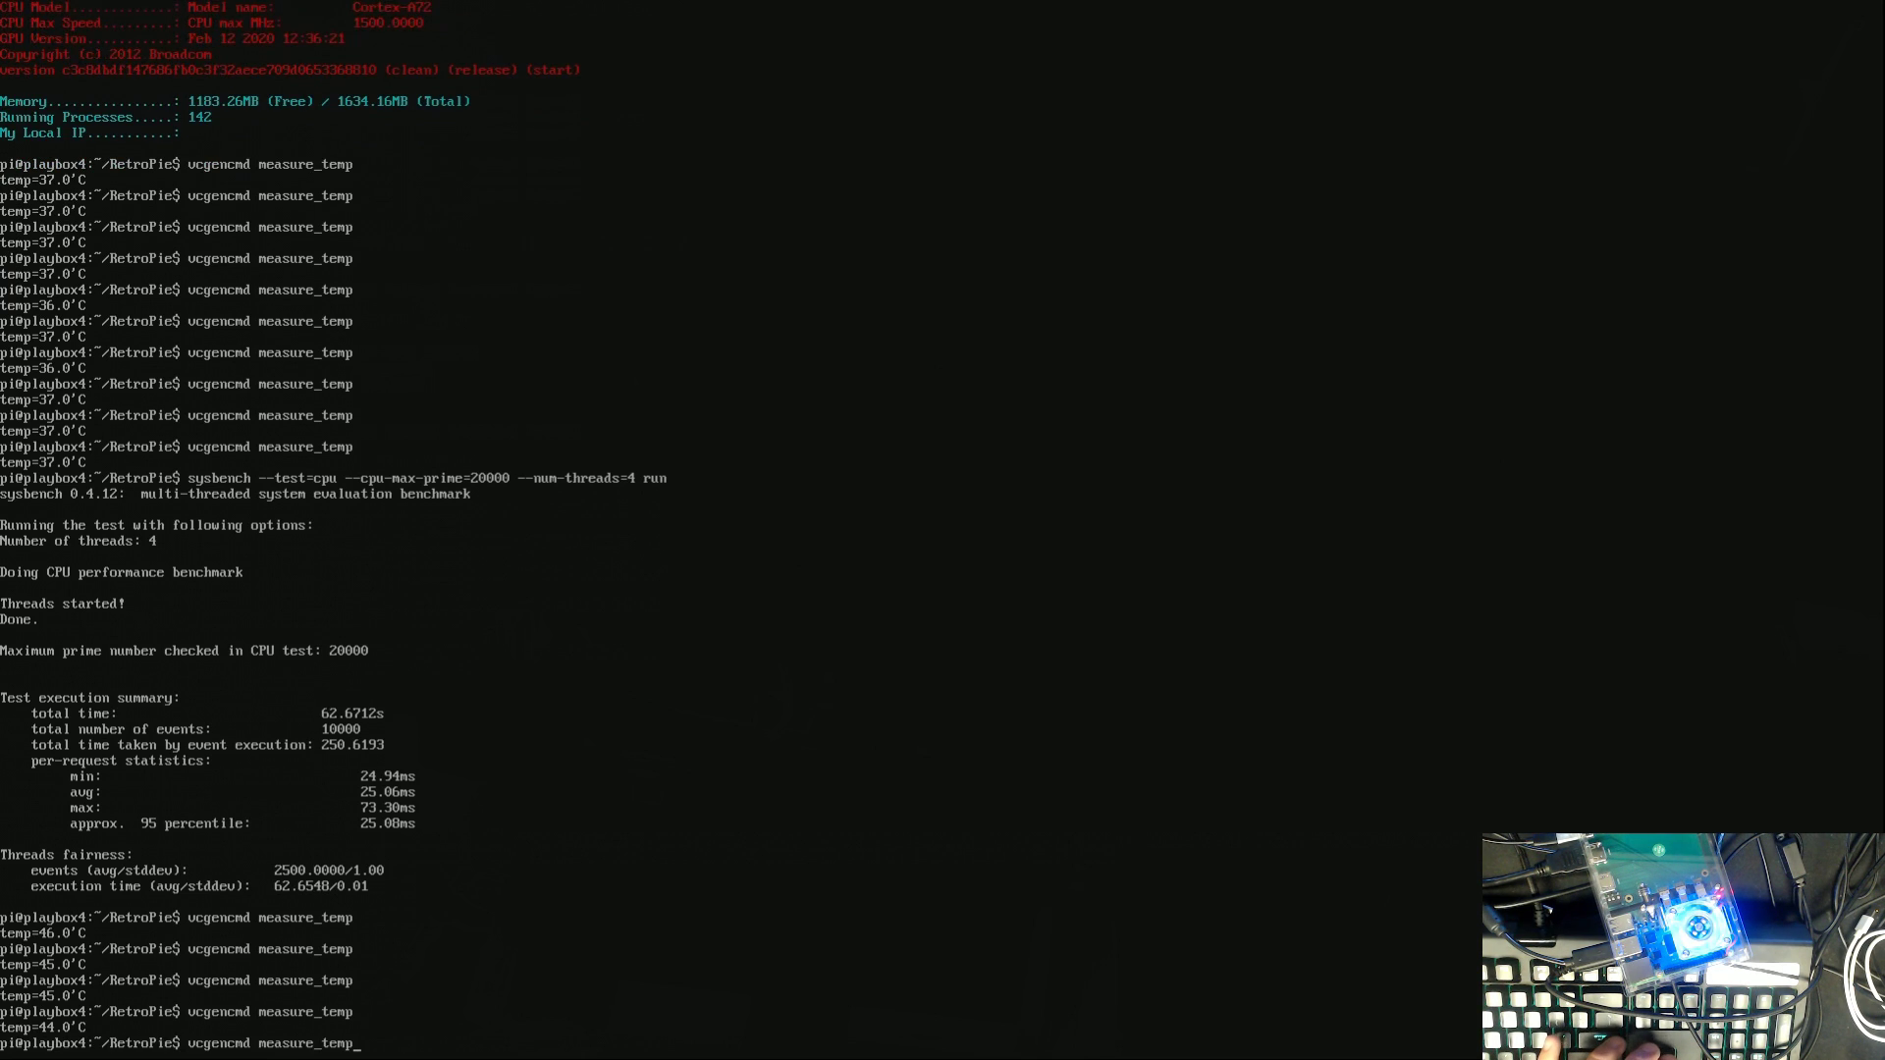
key(Return)
key(Up)
key(Return)
key(Up)
key(Return)
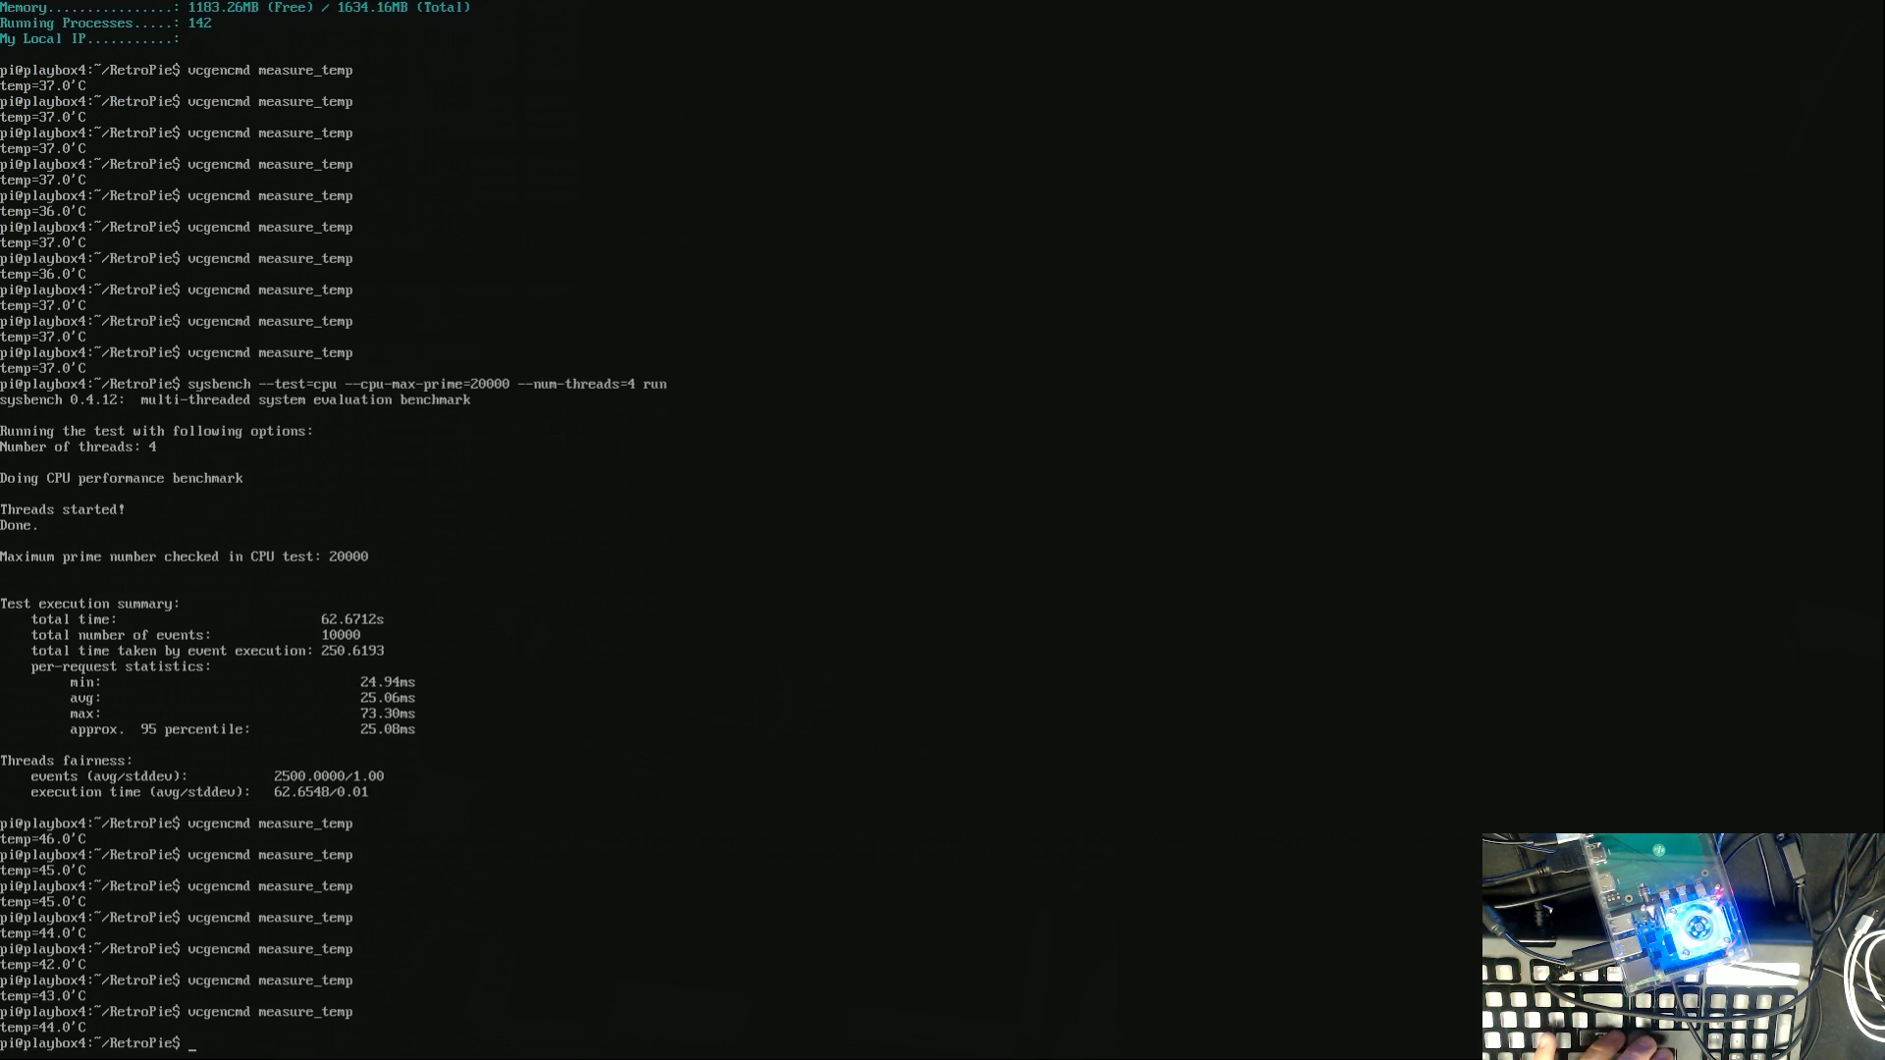
key(Up)
key(Return)
key(Up)
key(Return)
Run the same four-thread sysbench CPU benchmark again with a maximum prime of 20000
key(Up)
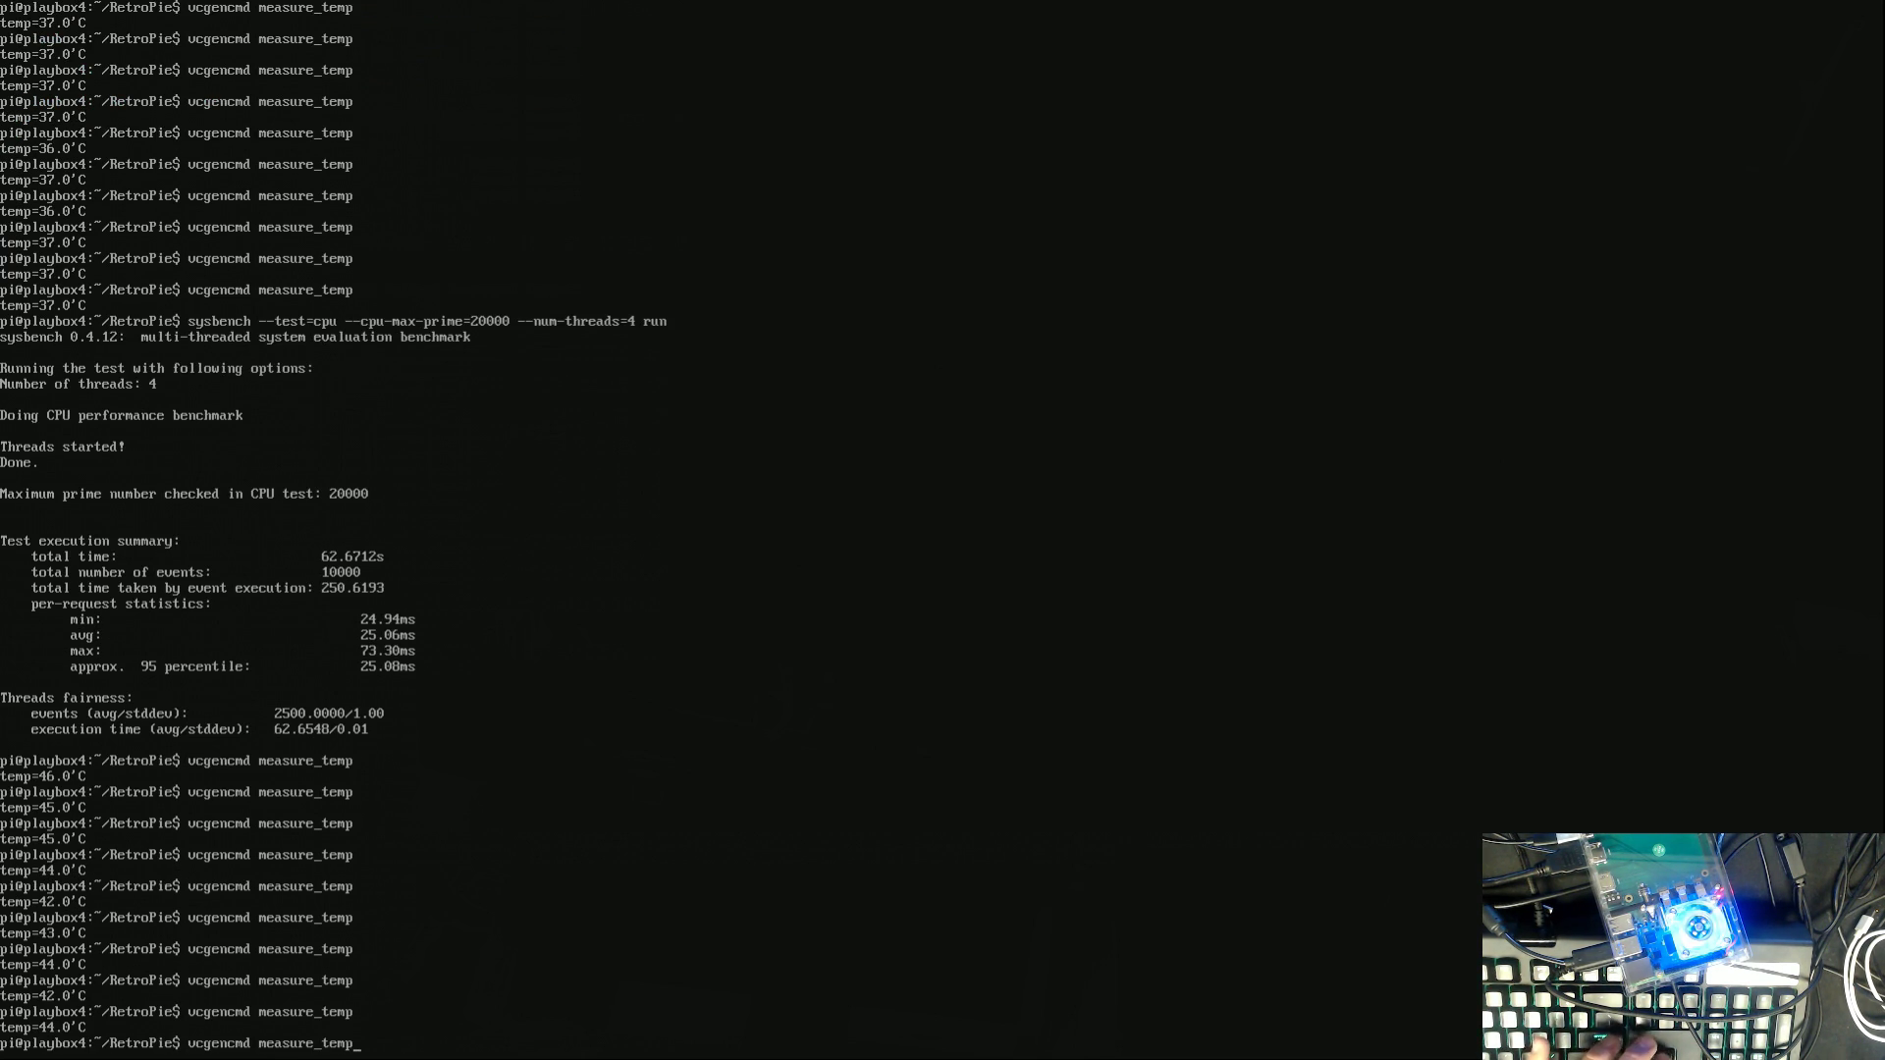
key(Up)
key(Return)
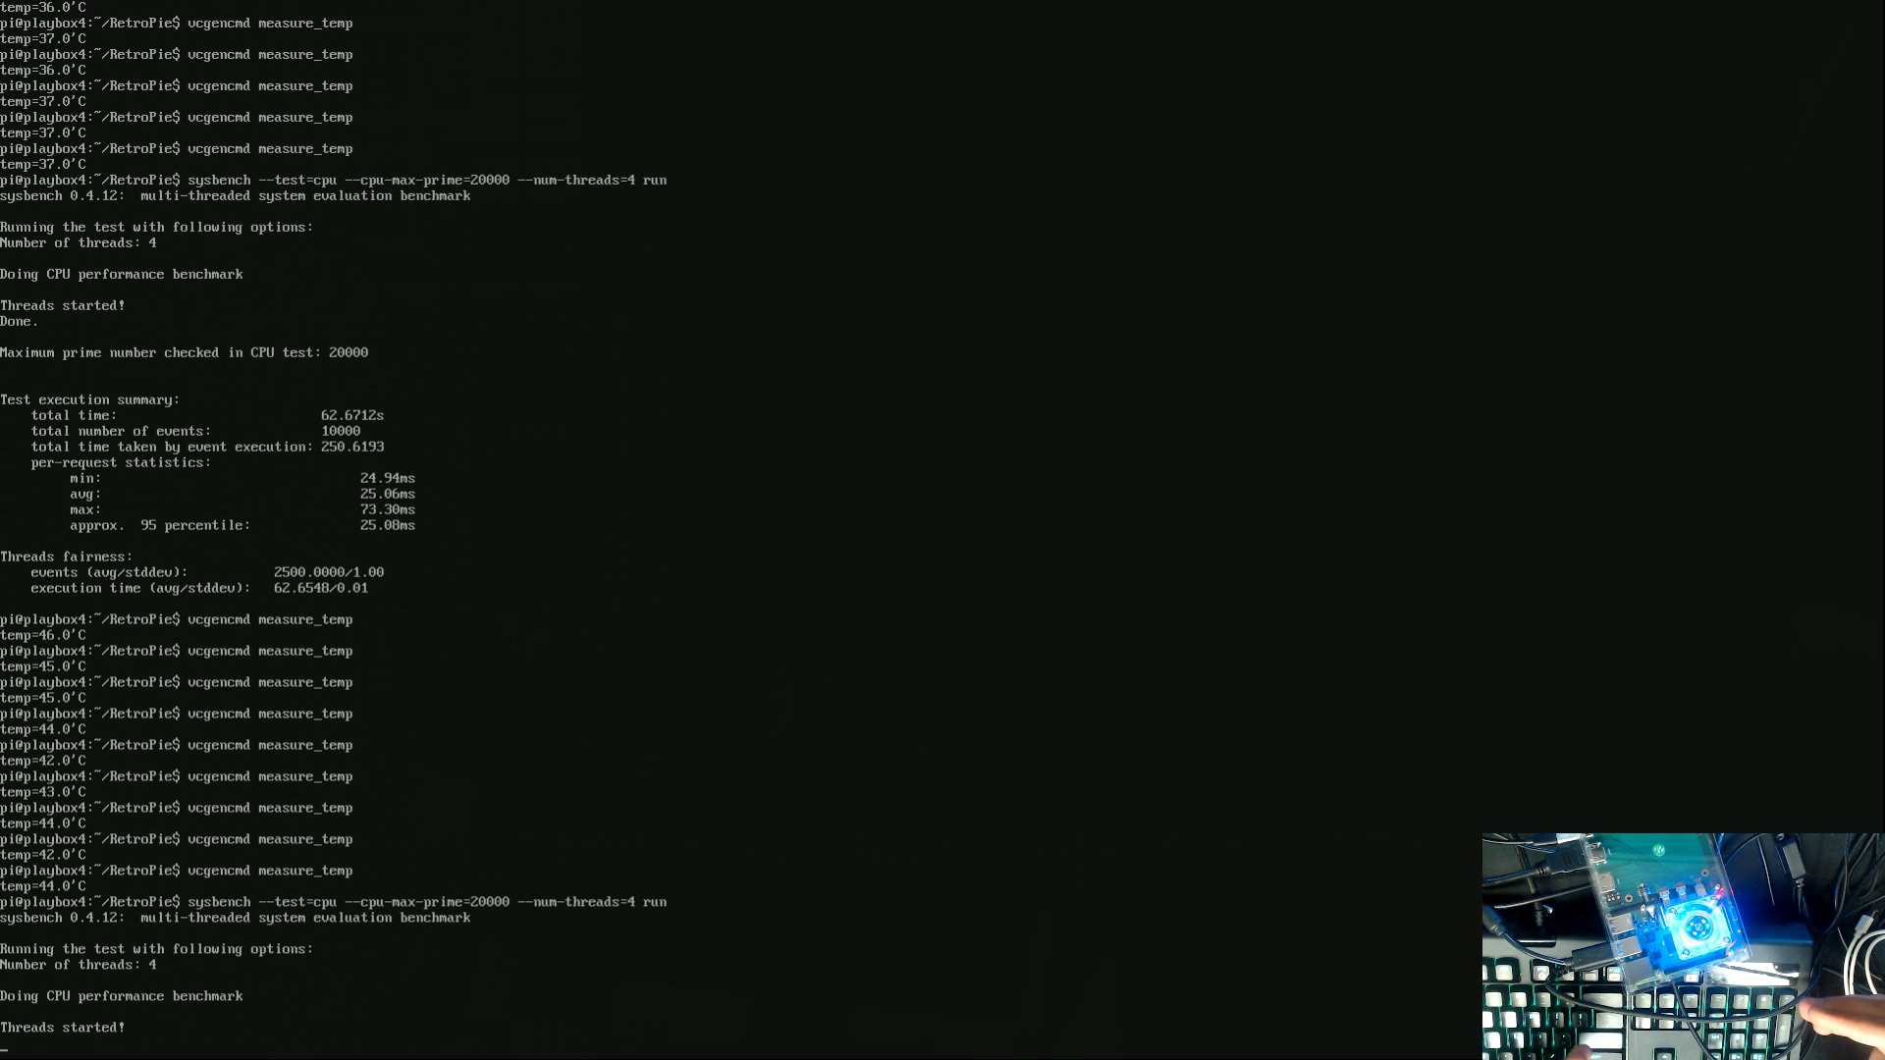
Sample the temperature after the second benchmark by running vcgencmd measure_temp ten times in a row
key(Up)
key(Up)
key(Return)
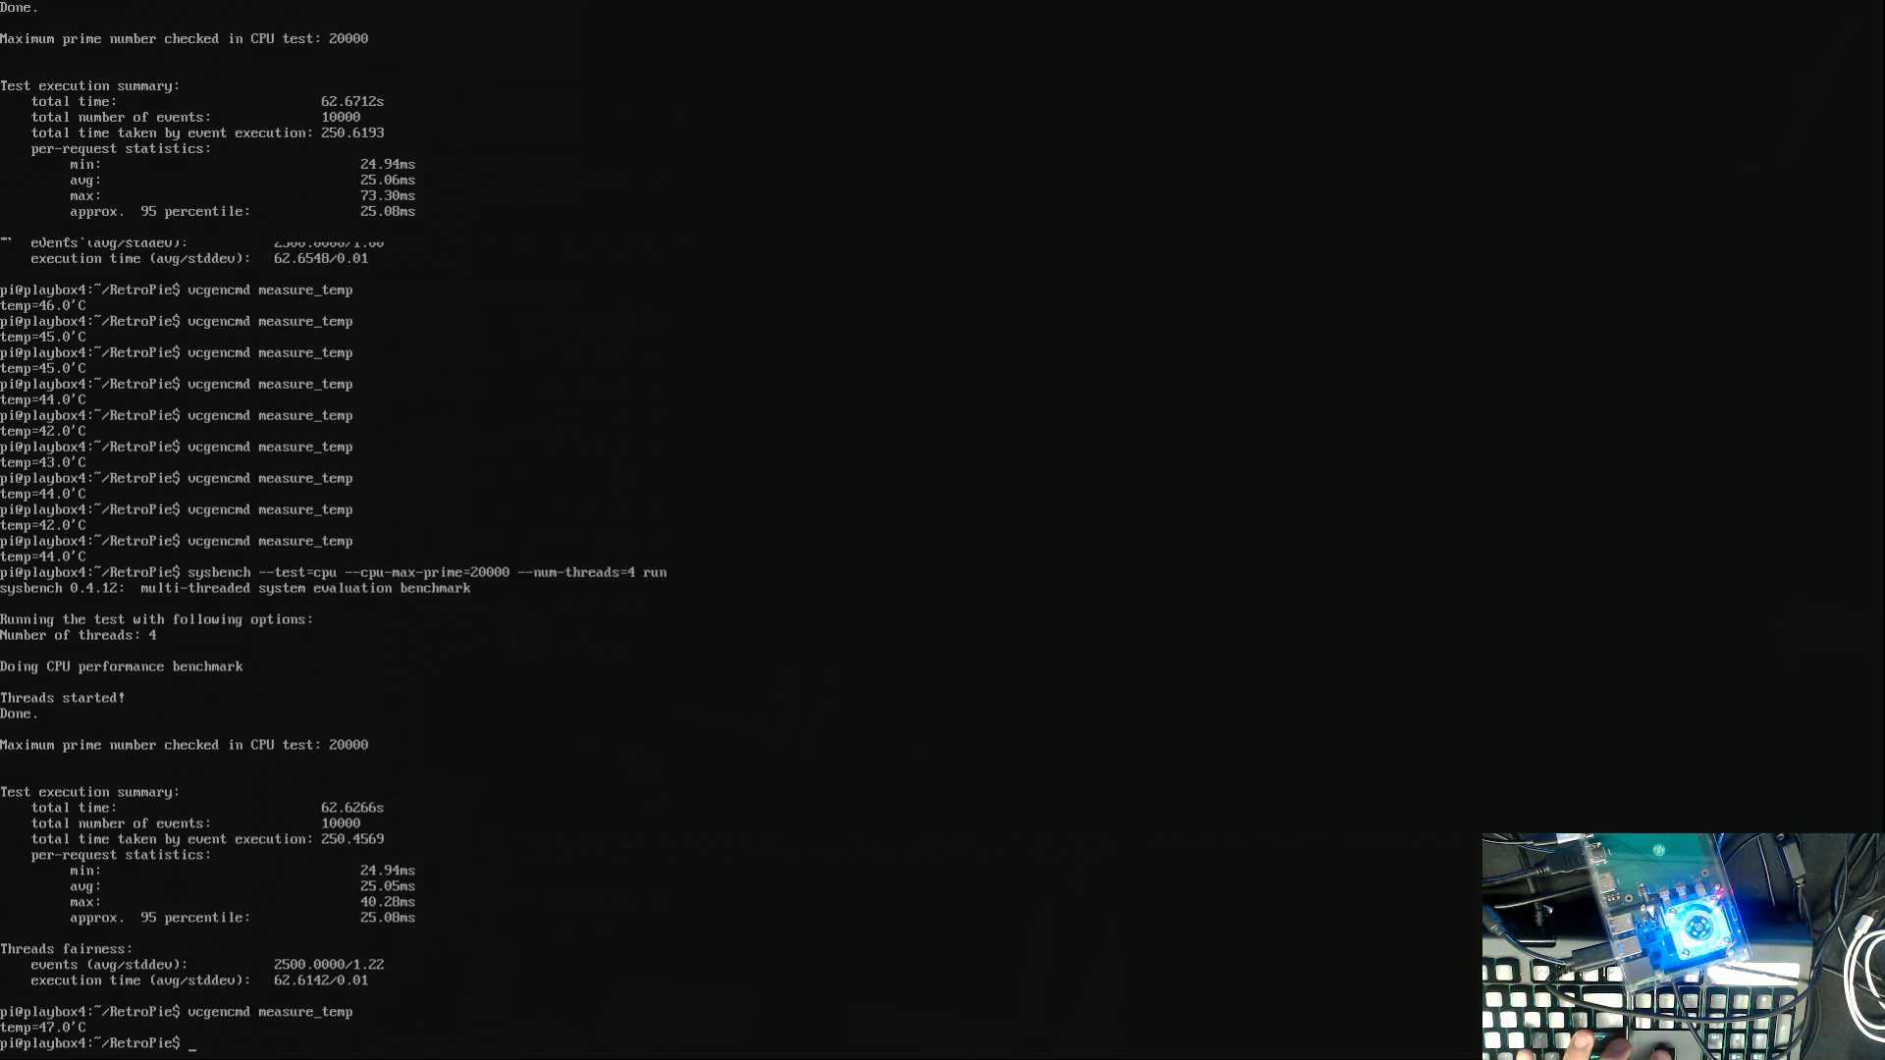
key(Up)
key(Return)
key(Return)
key(Up)
key(Return)
key(Up)
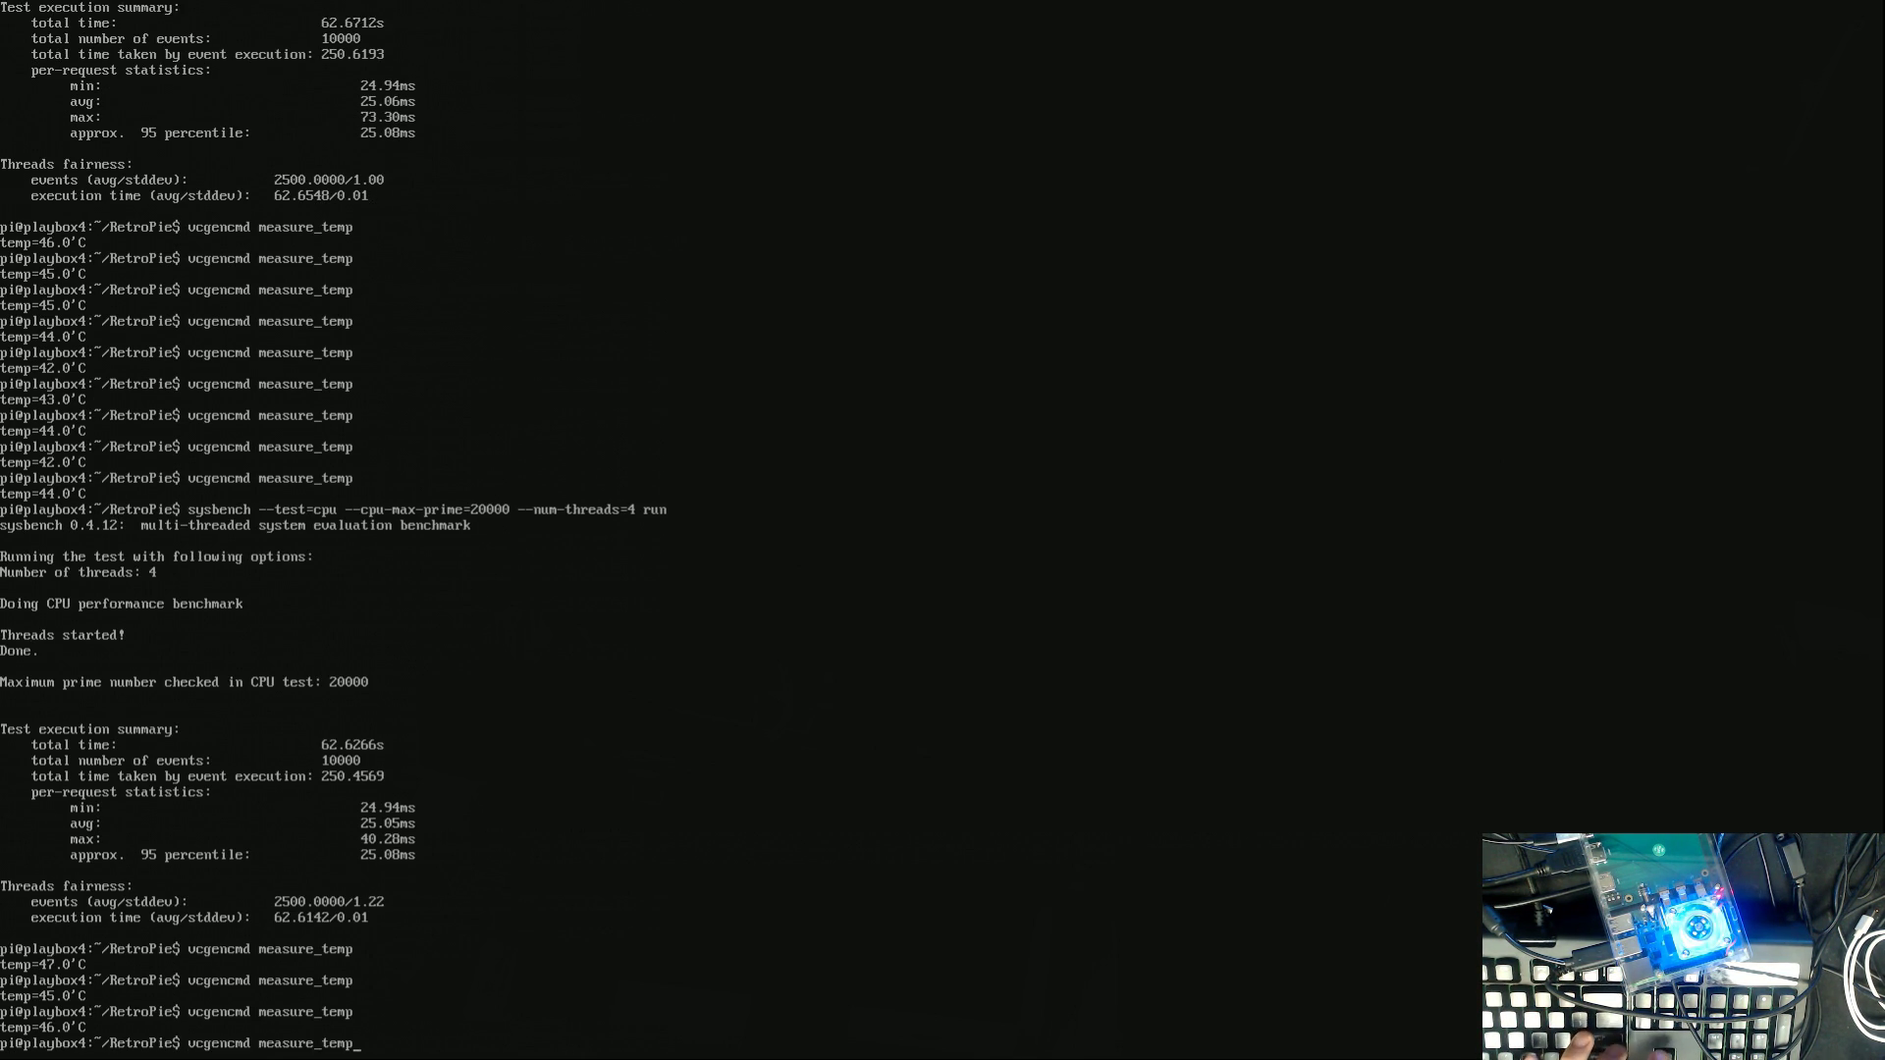
key(Return)
key(Up)
key(Return)
key(Up)
key(Return)
key(Up)
key(Return)
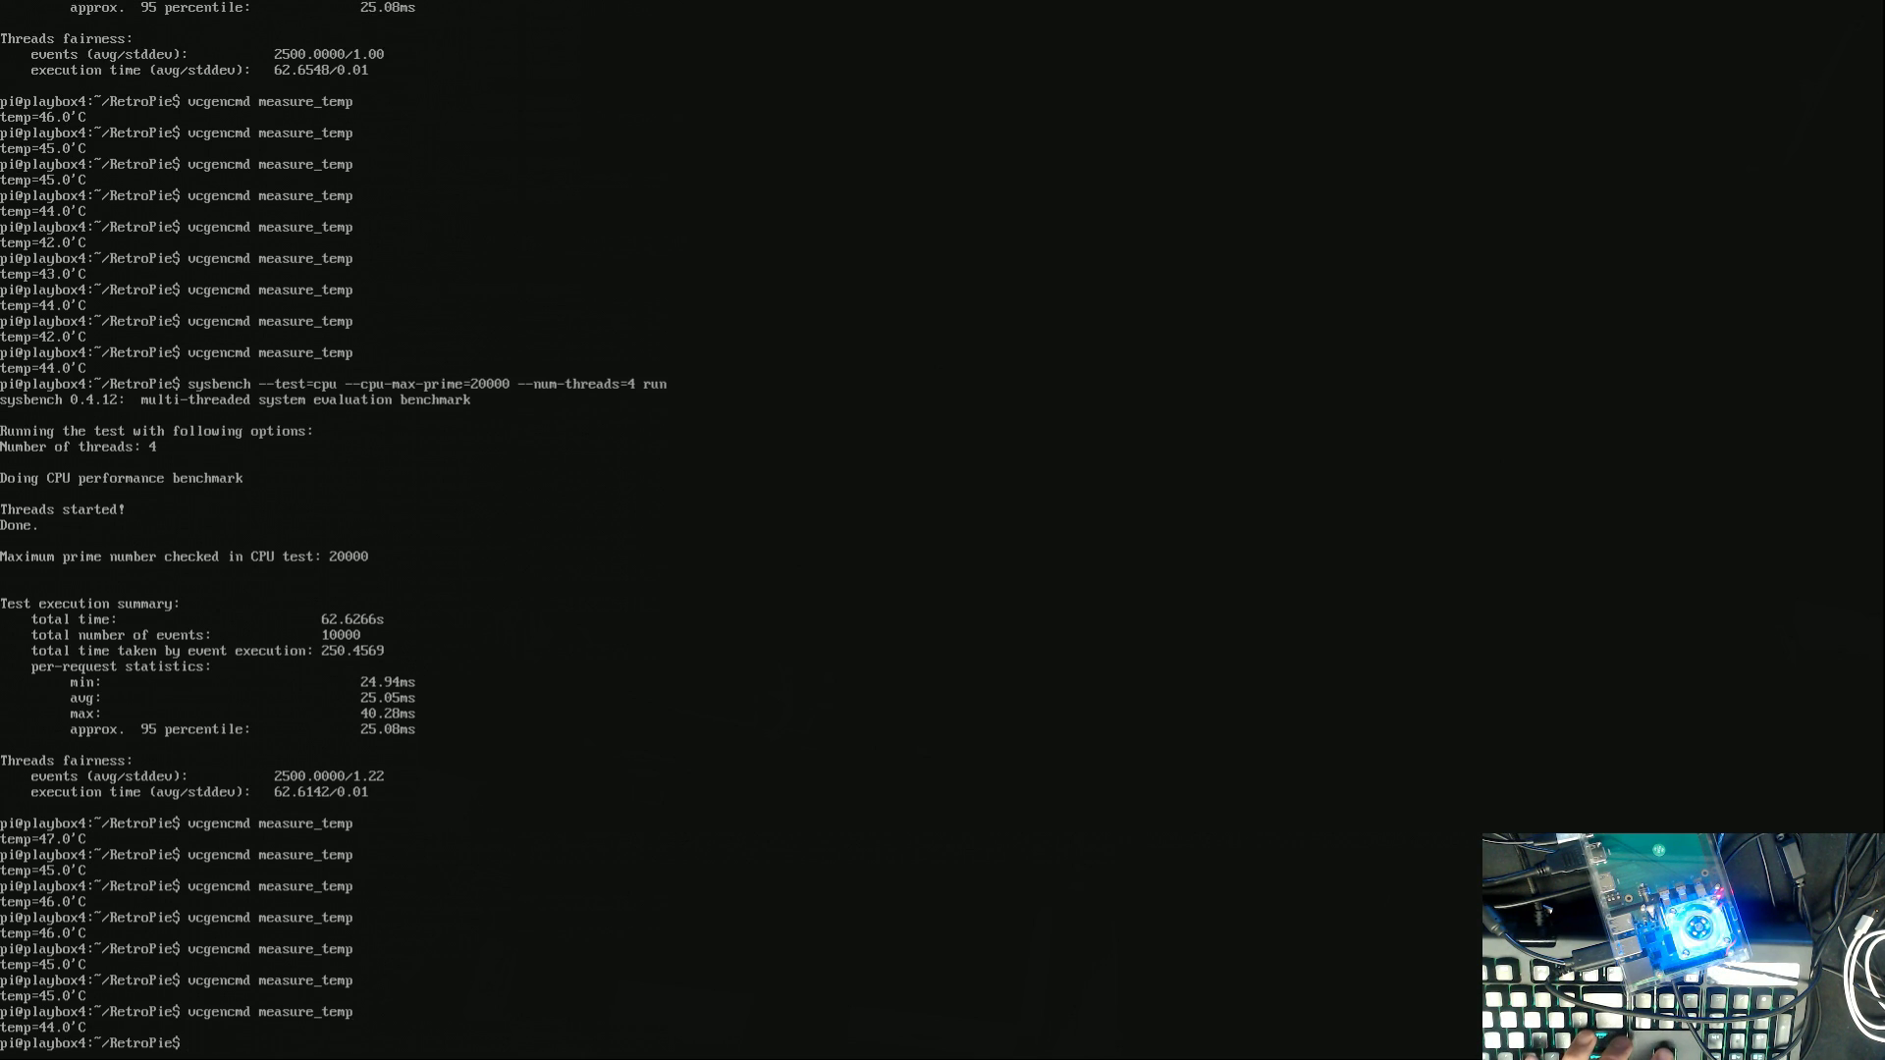
key(Up)
key(Return)
key(Up)
key(Return)
key(Up)
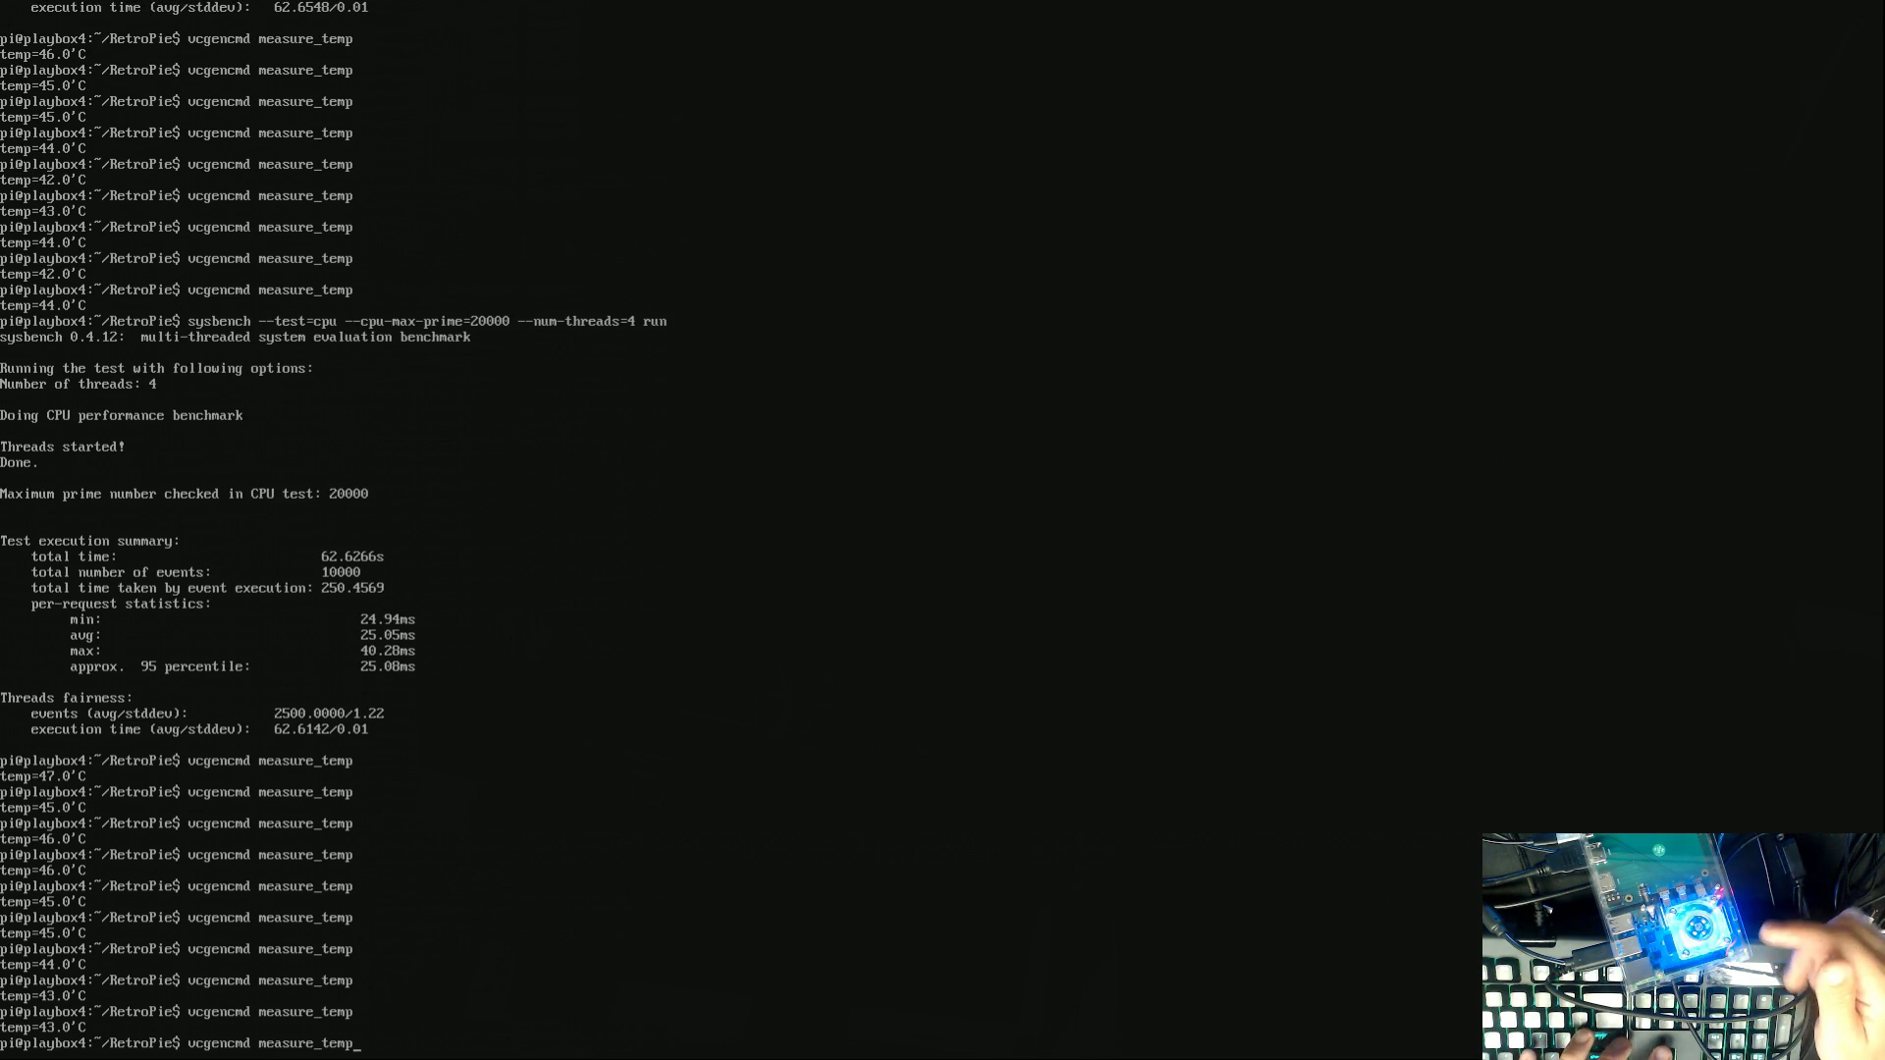
key(Return)
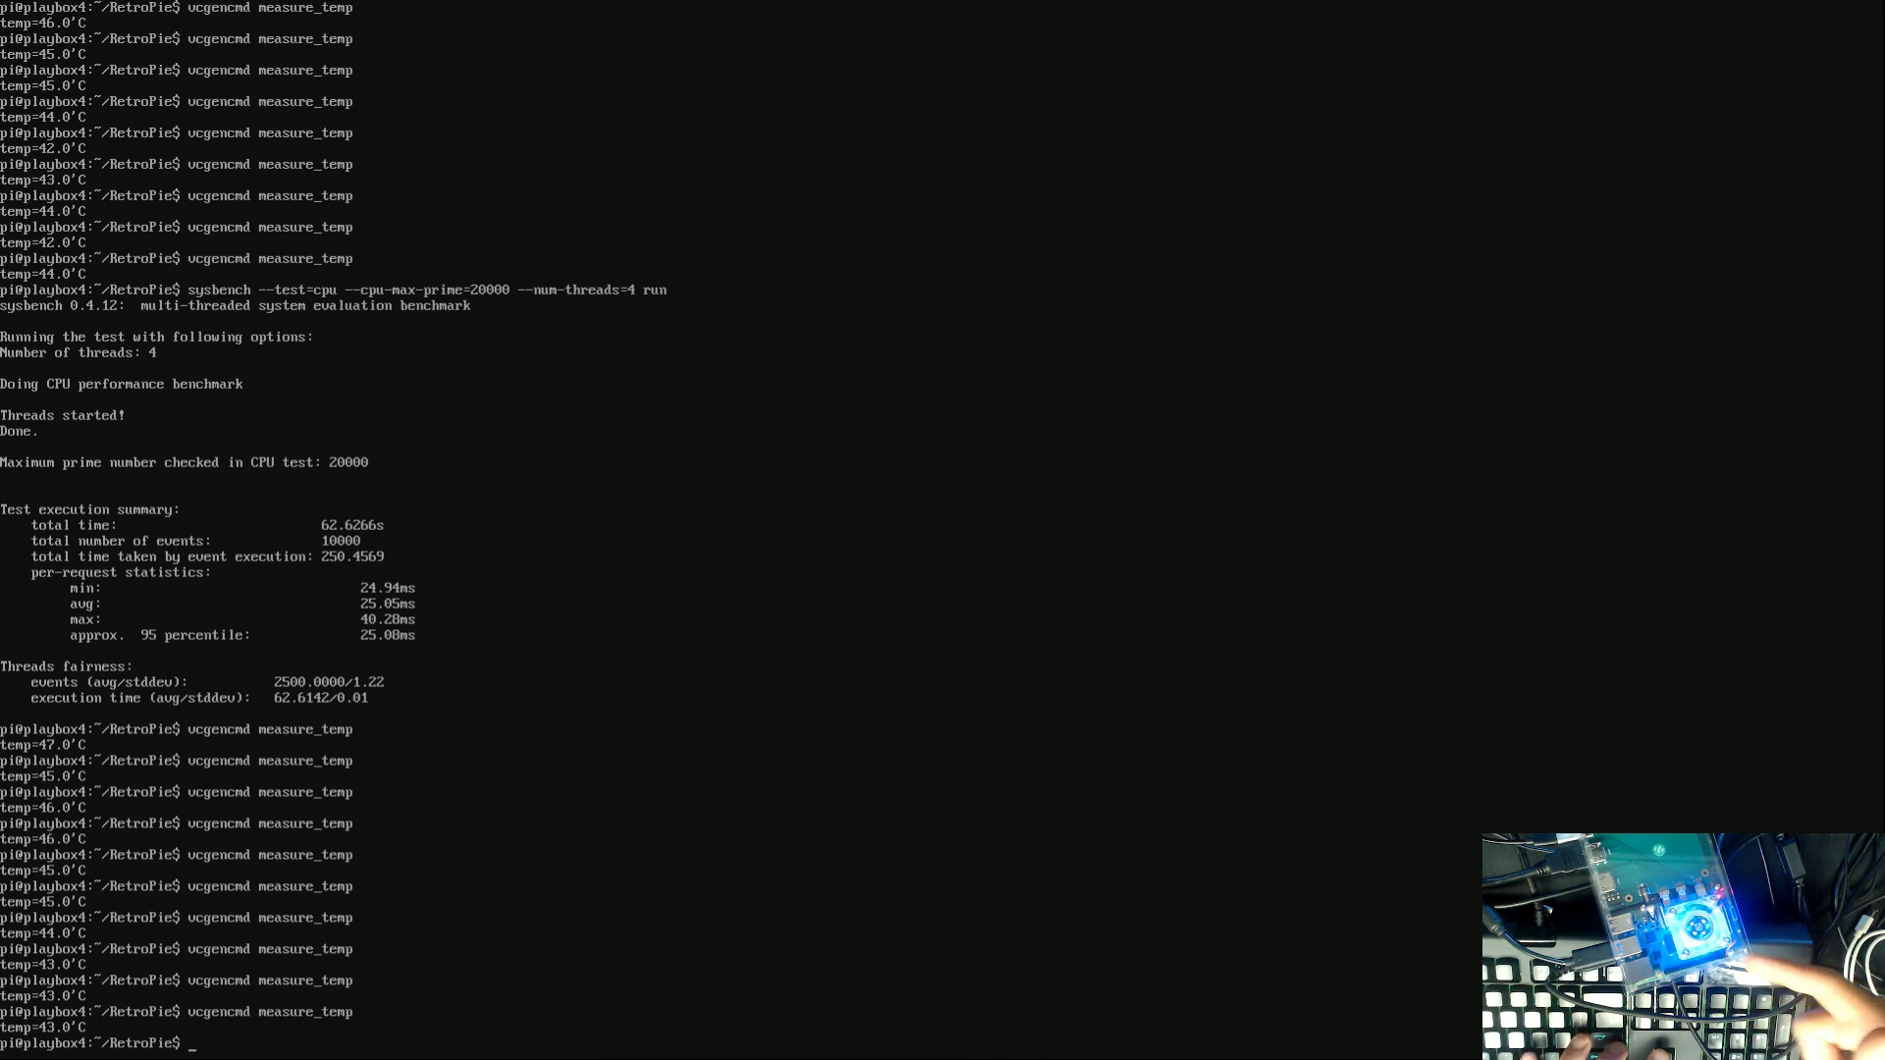
Repeat vcgencmd measure_temp several more times after a short wait to track how the board cools down
key(Up)
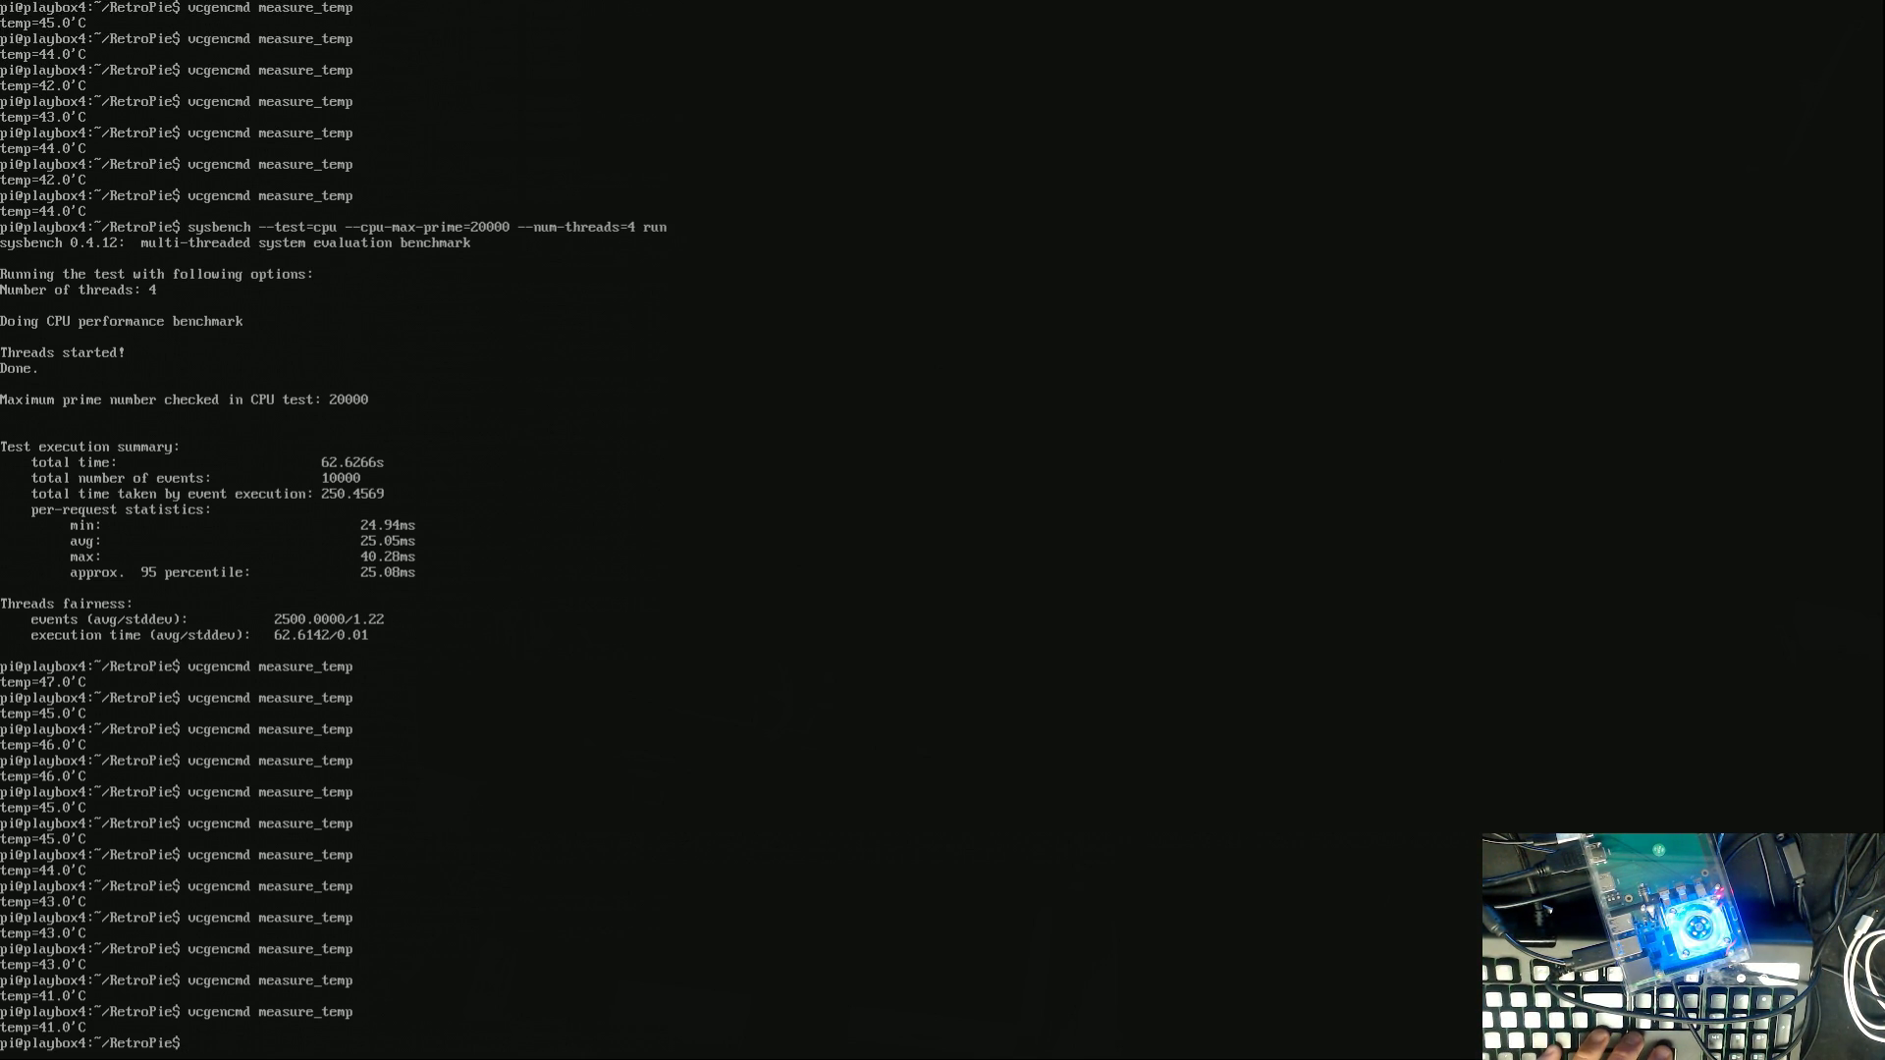
key(Up)
key(Return)
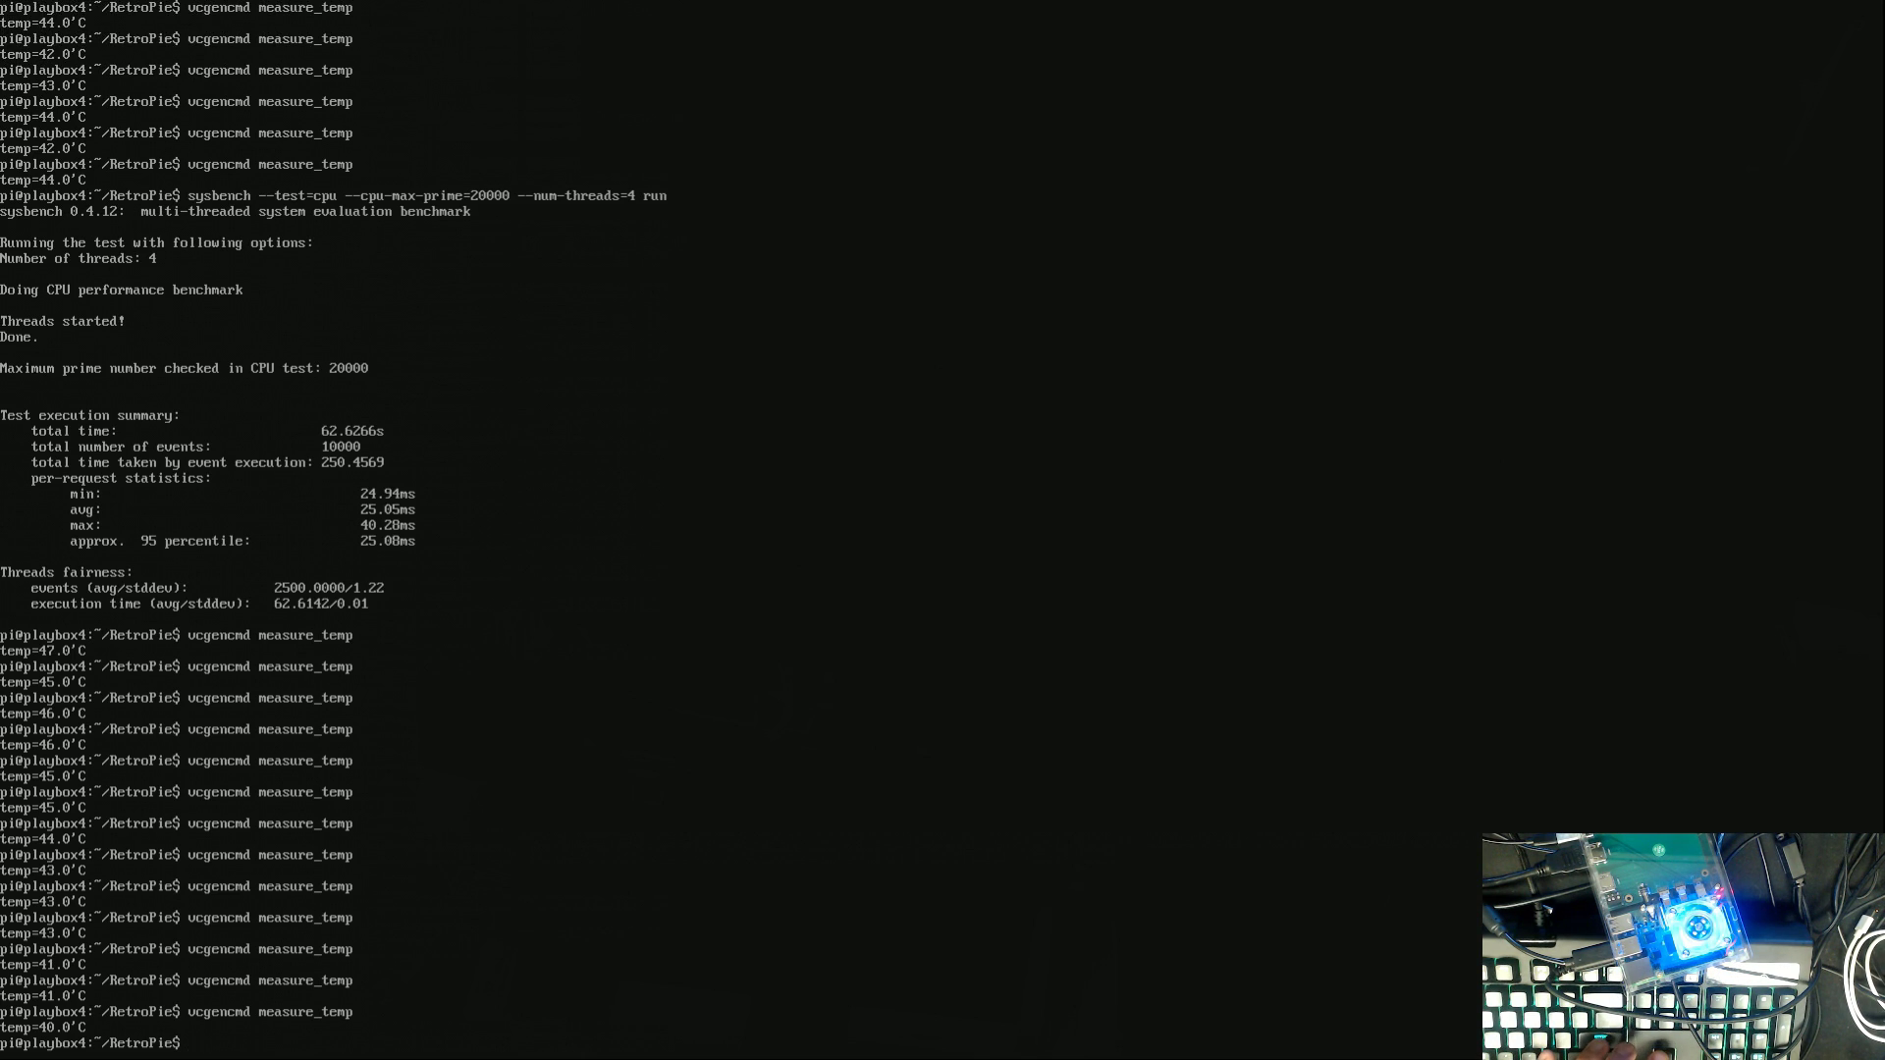
key(Up)
key(Return)
key(Up)
key(Return)
key(Up)
key(Return)
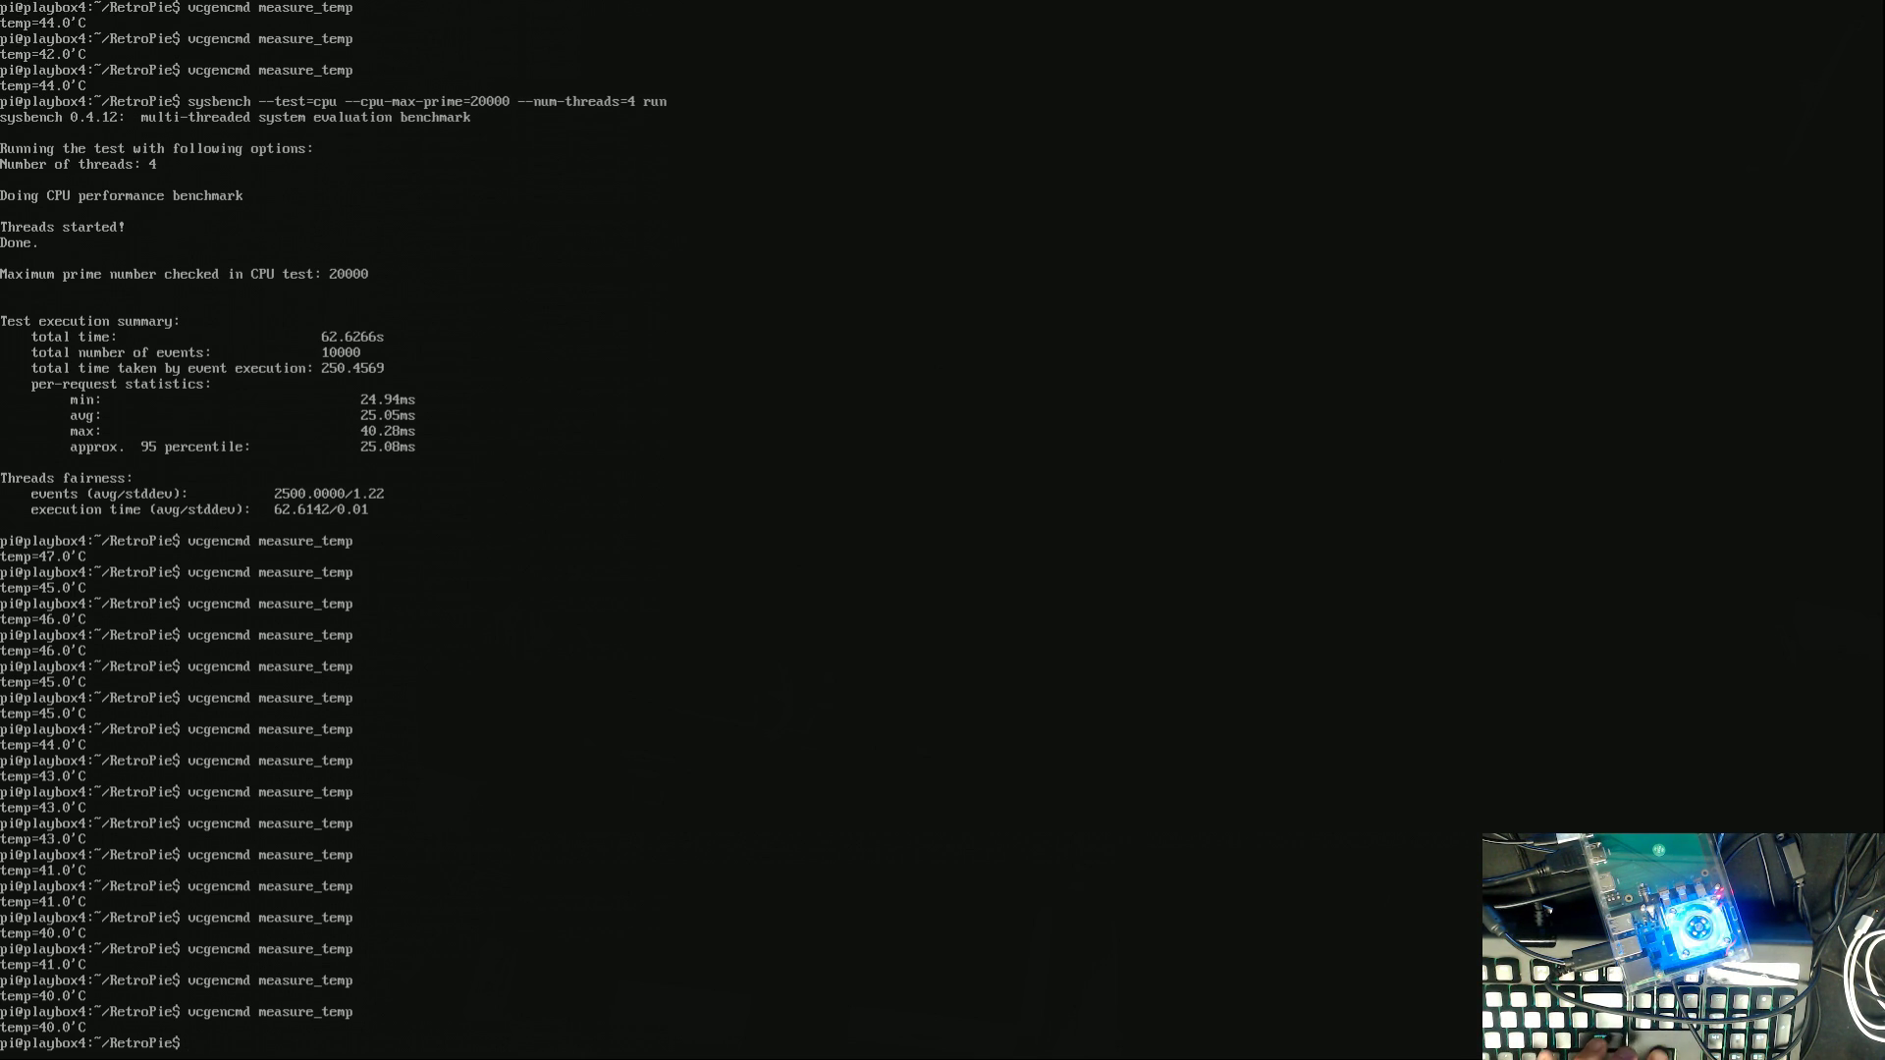
key(Up)
key(Return)
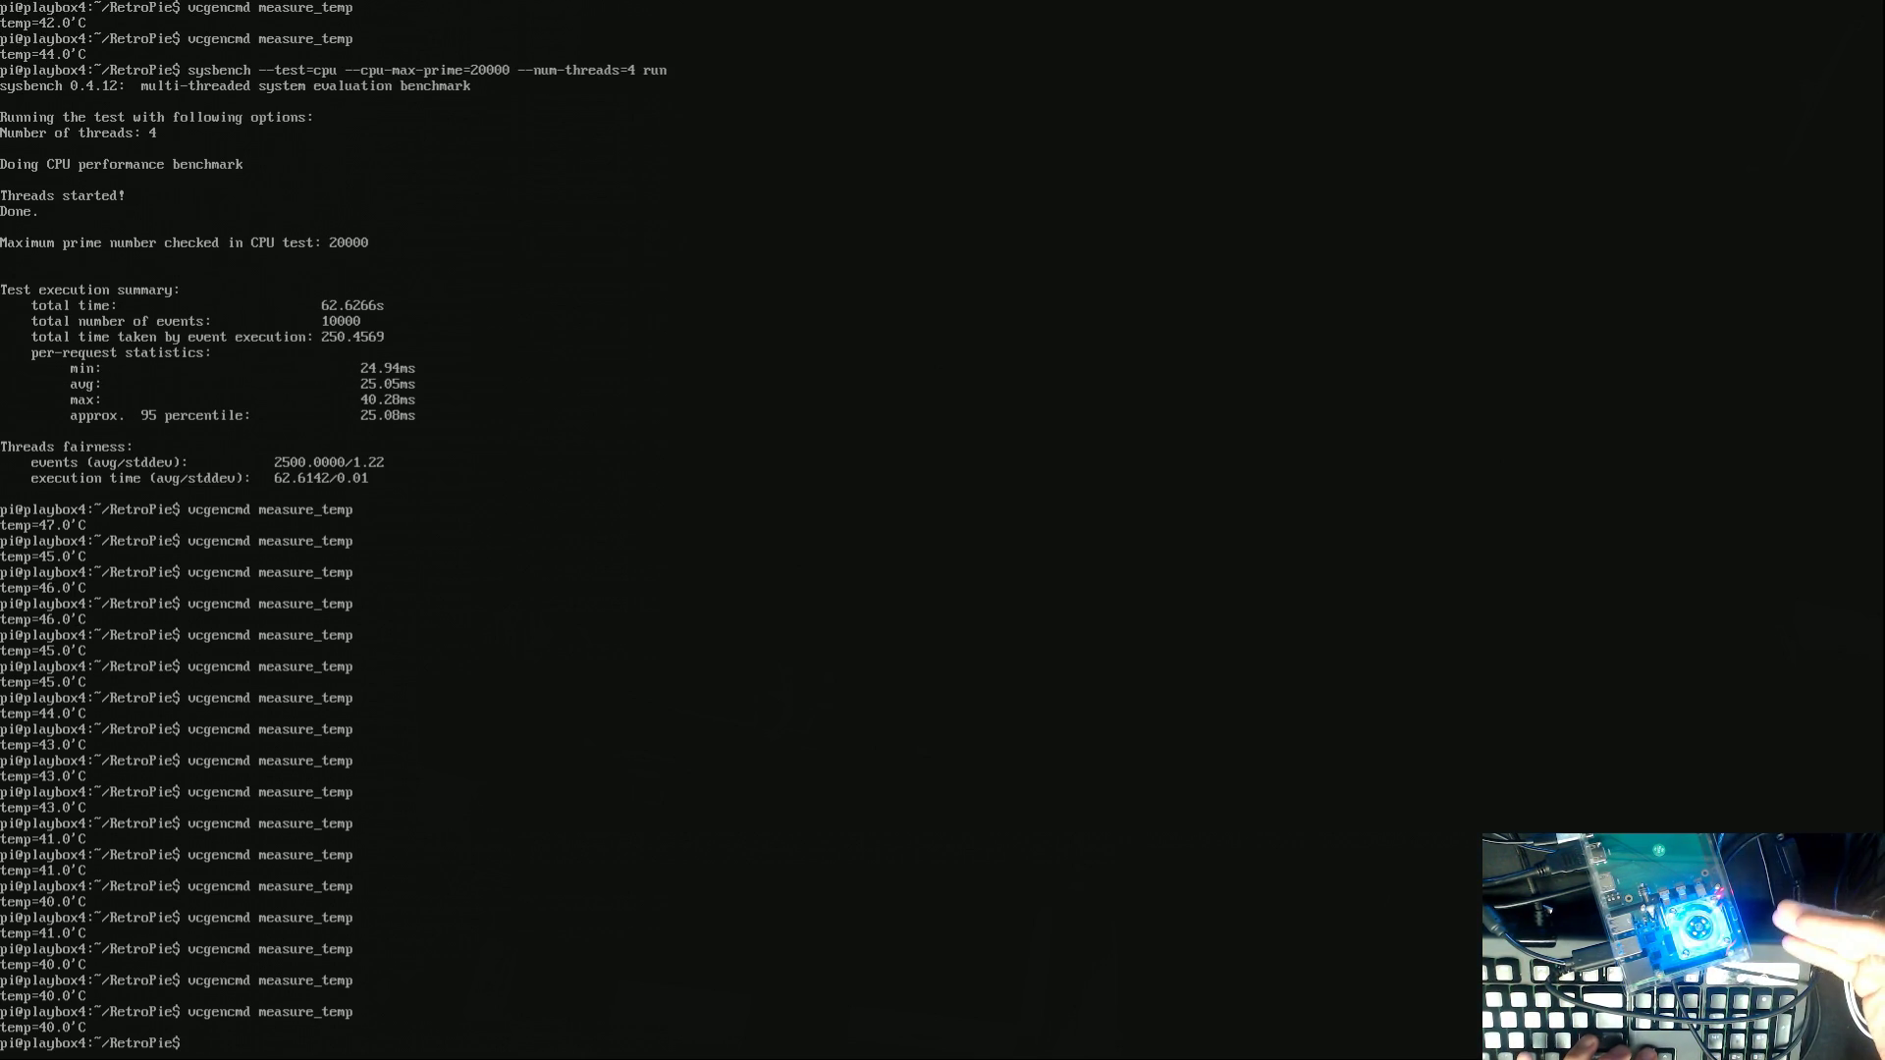